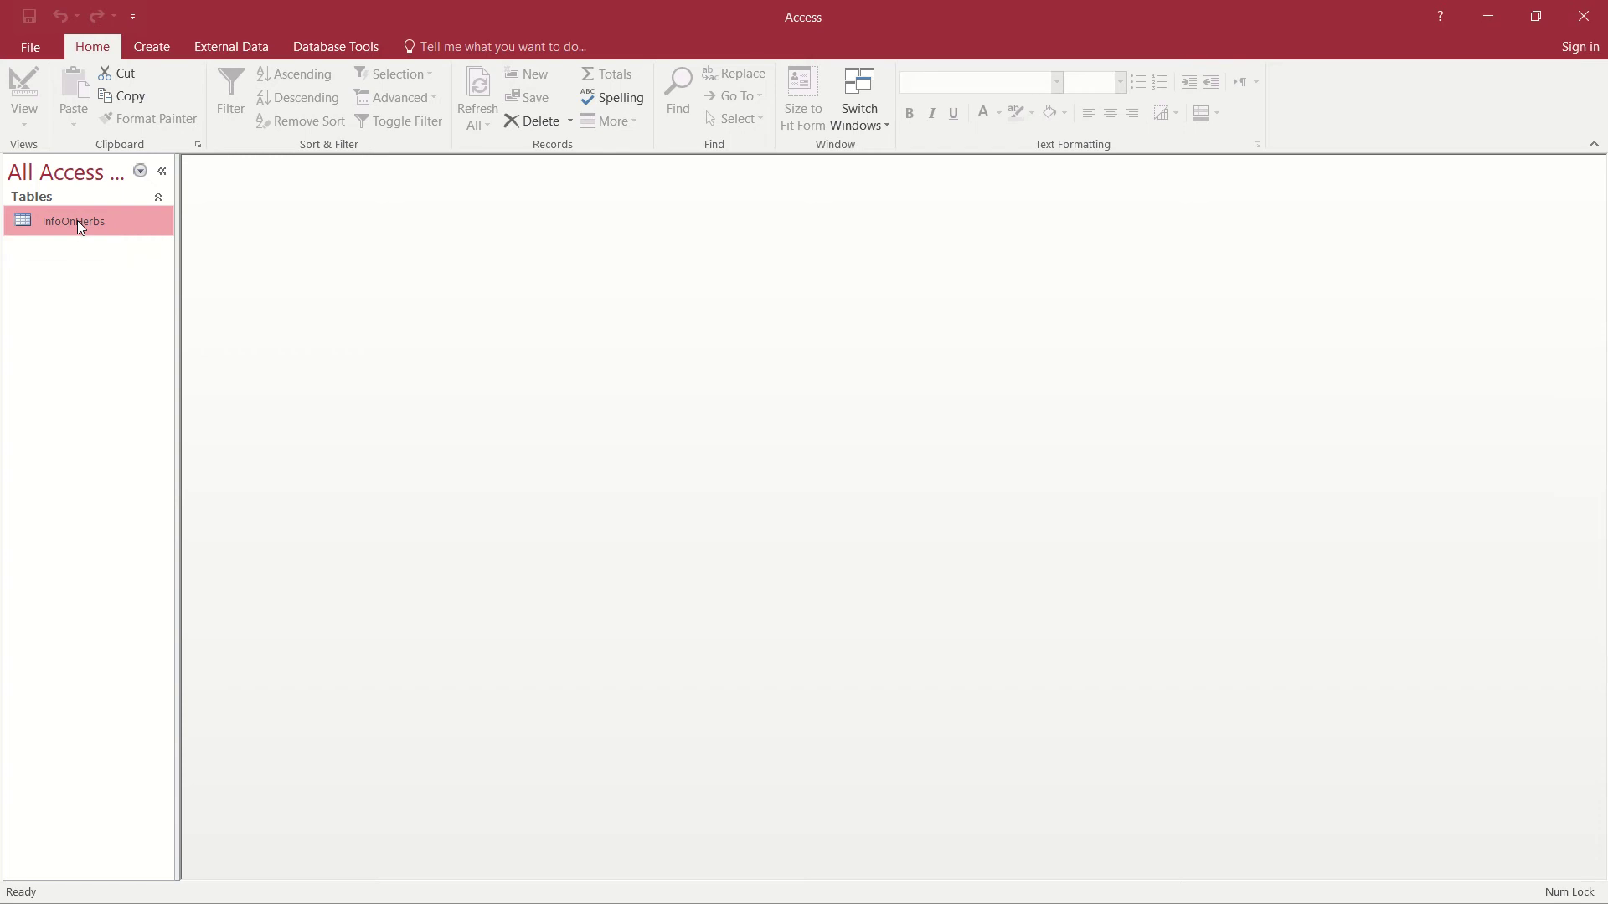
Open InfoOnHerbs, close it from Design View, and bring up its Navigation Pane shortcut menu.
double_click(77, 221)
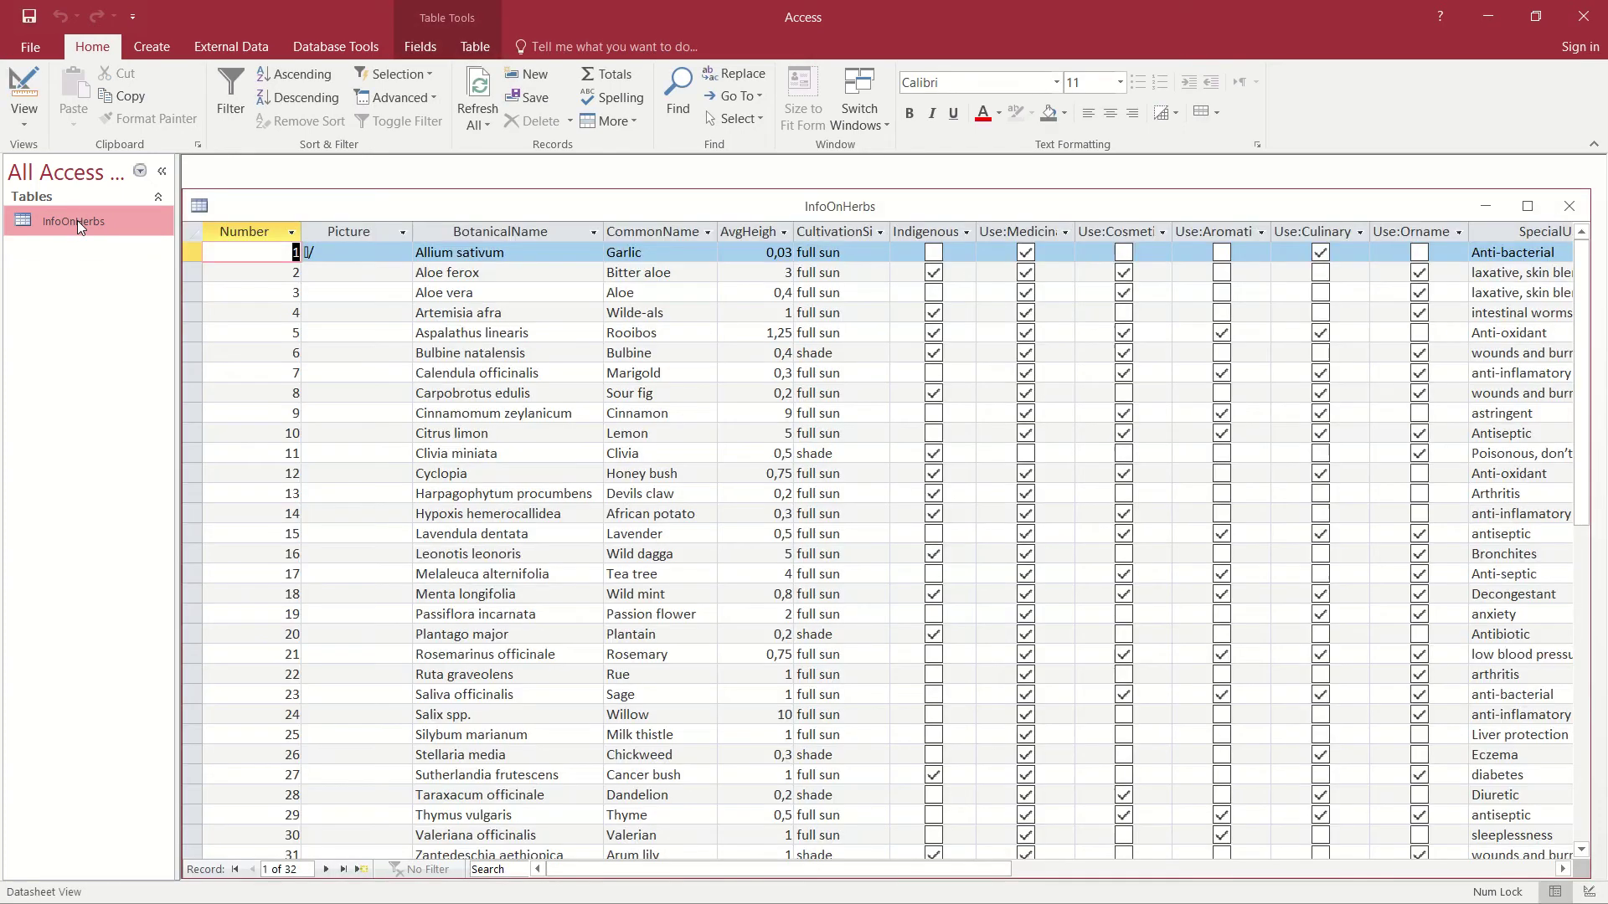
click(21, 90)
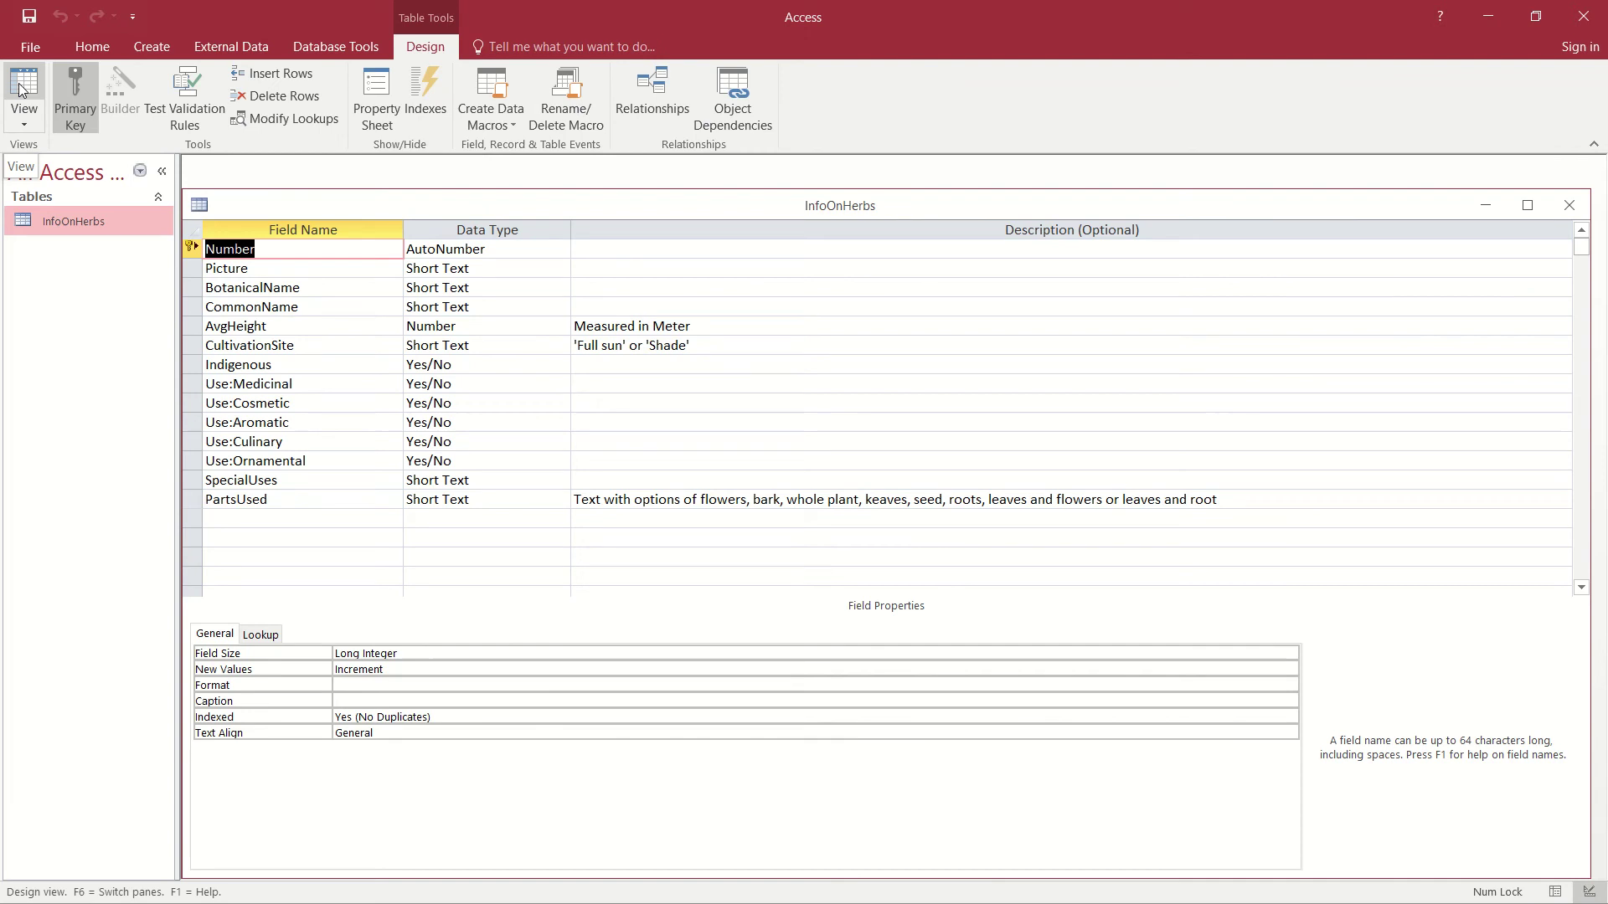
click(1569, 205)
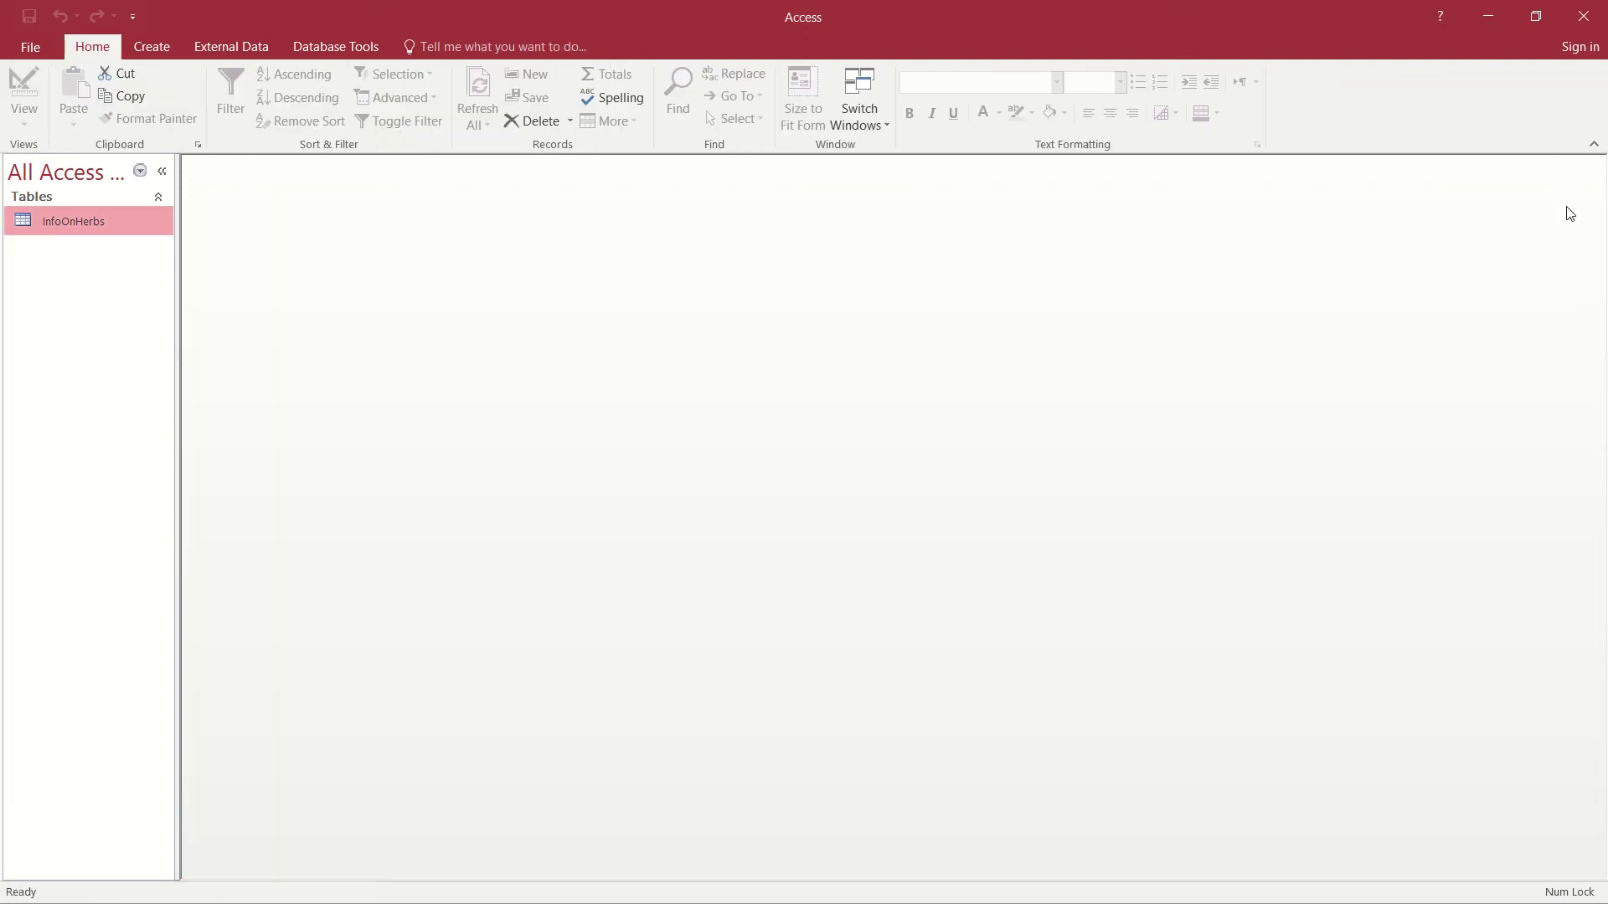
right_click(91, 224)
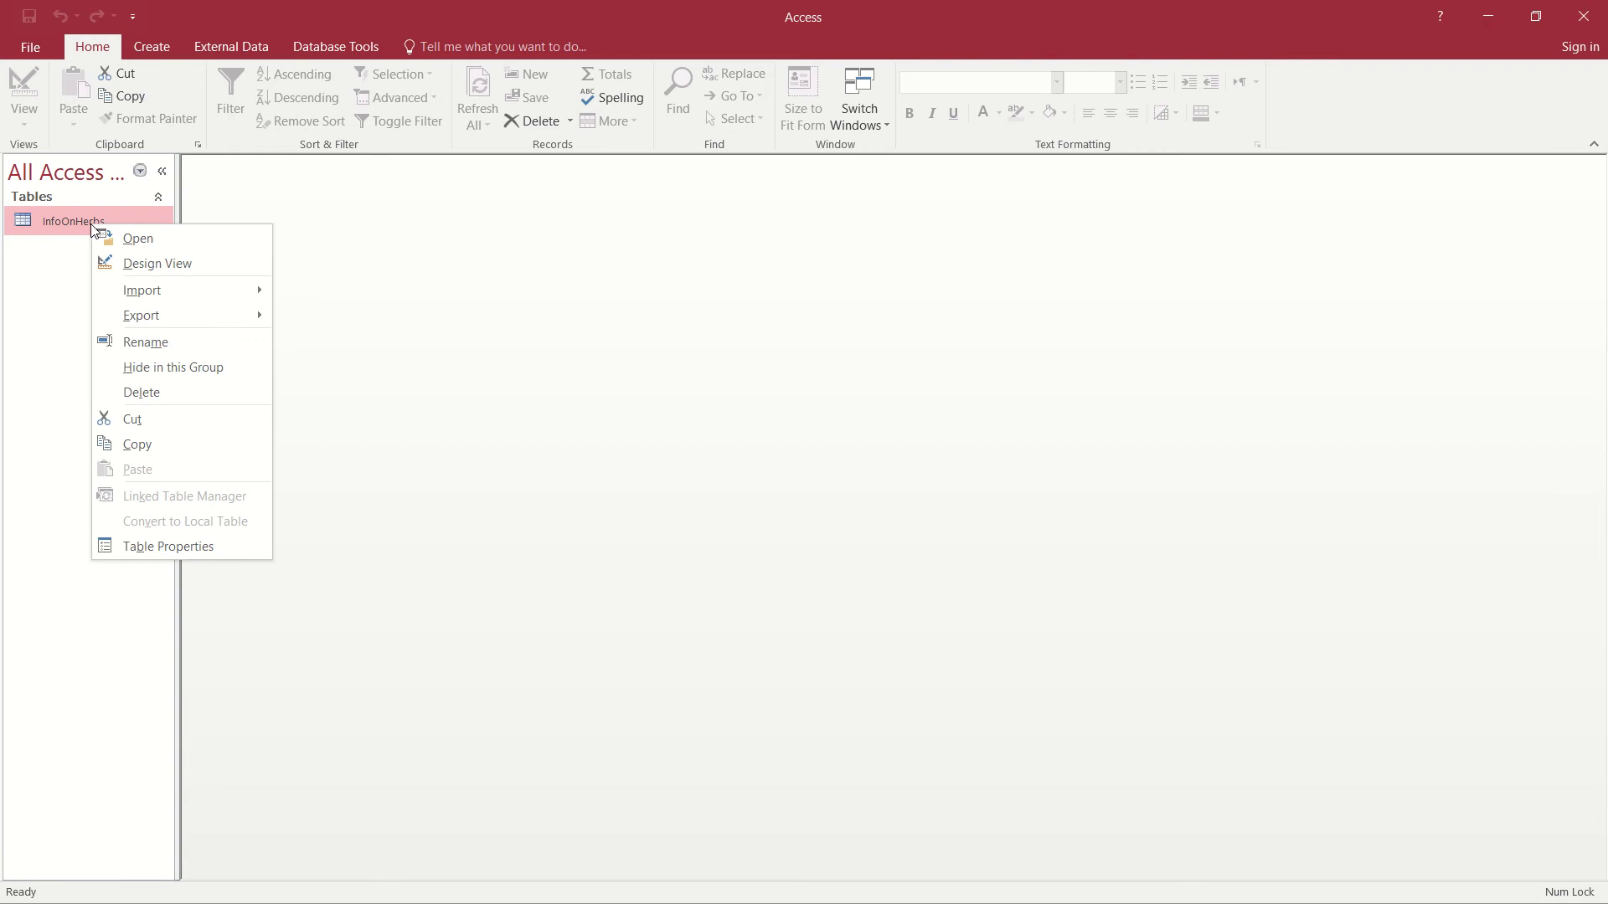
Open InfoOnHerbs in Design View and set the Picture field's data type to OLE Object.
click(154, 264)
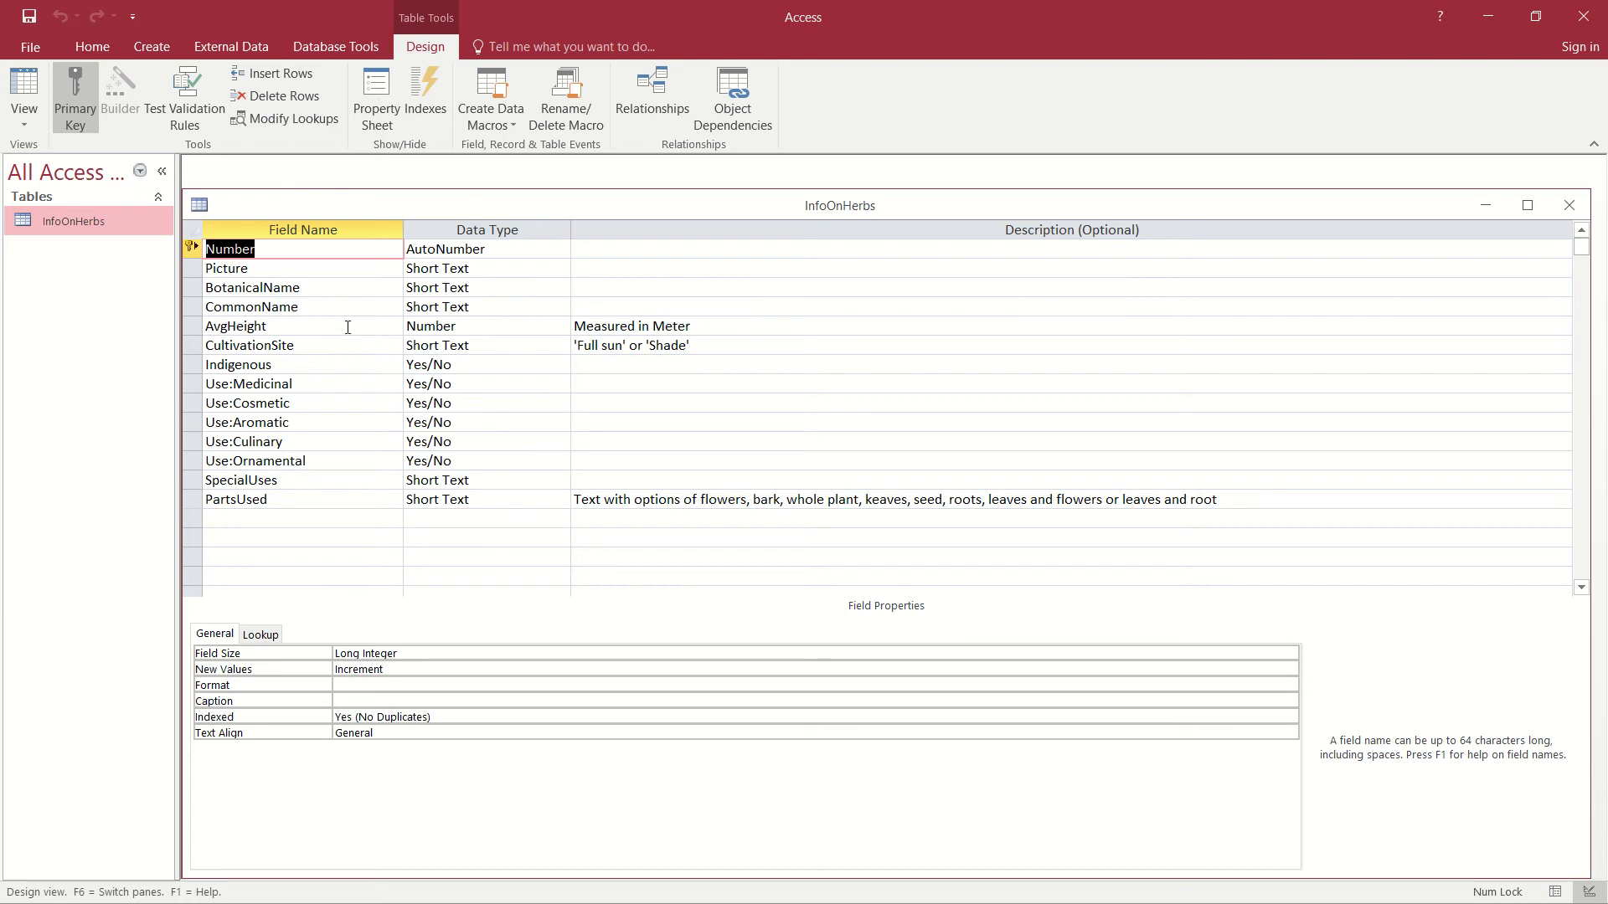
click(272, 266)
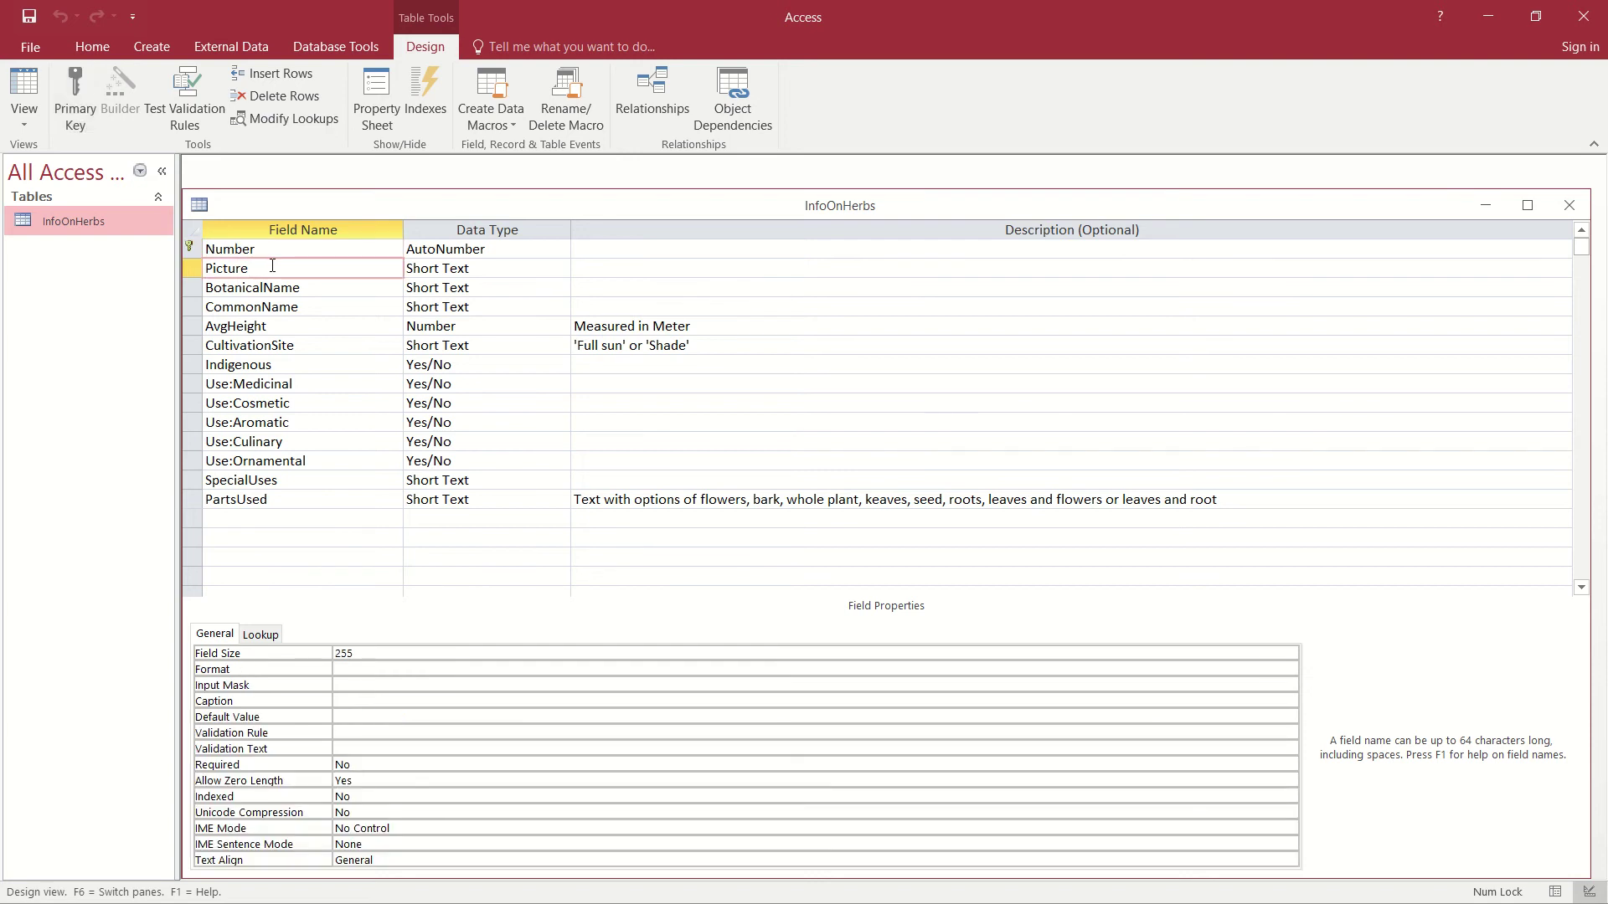
click(500, 271)
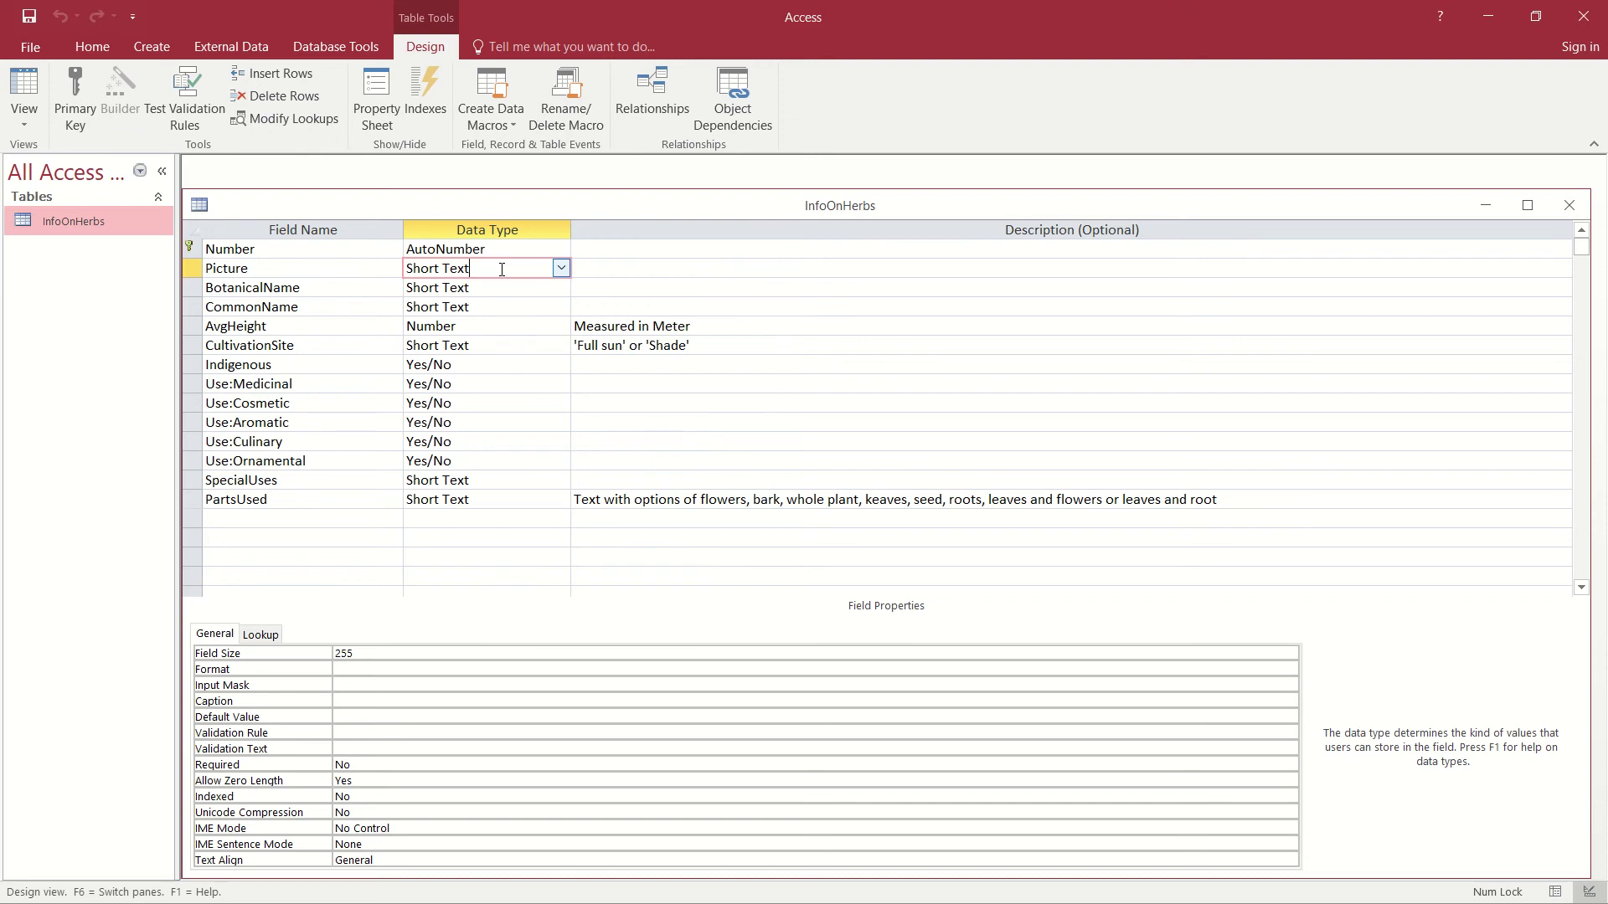
click(561, 269)
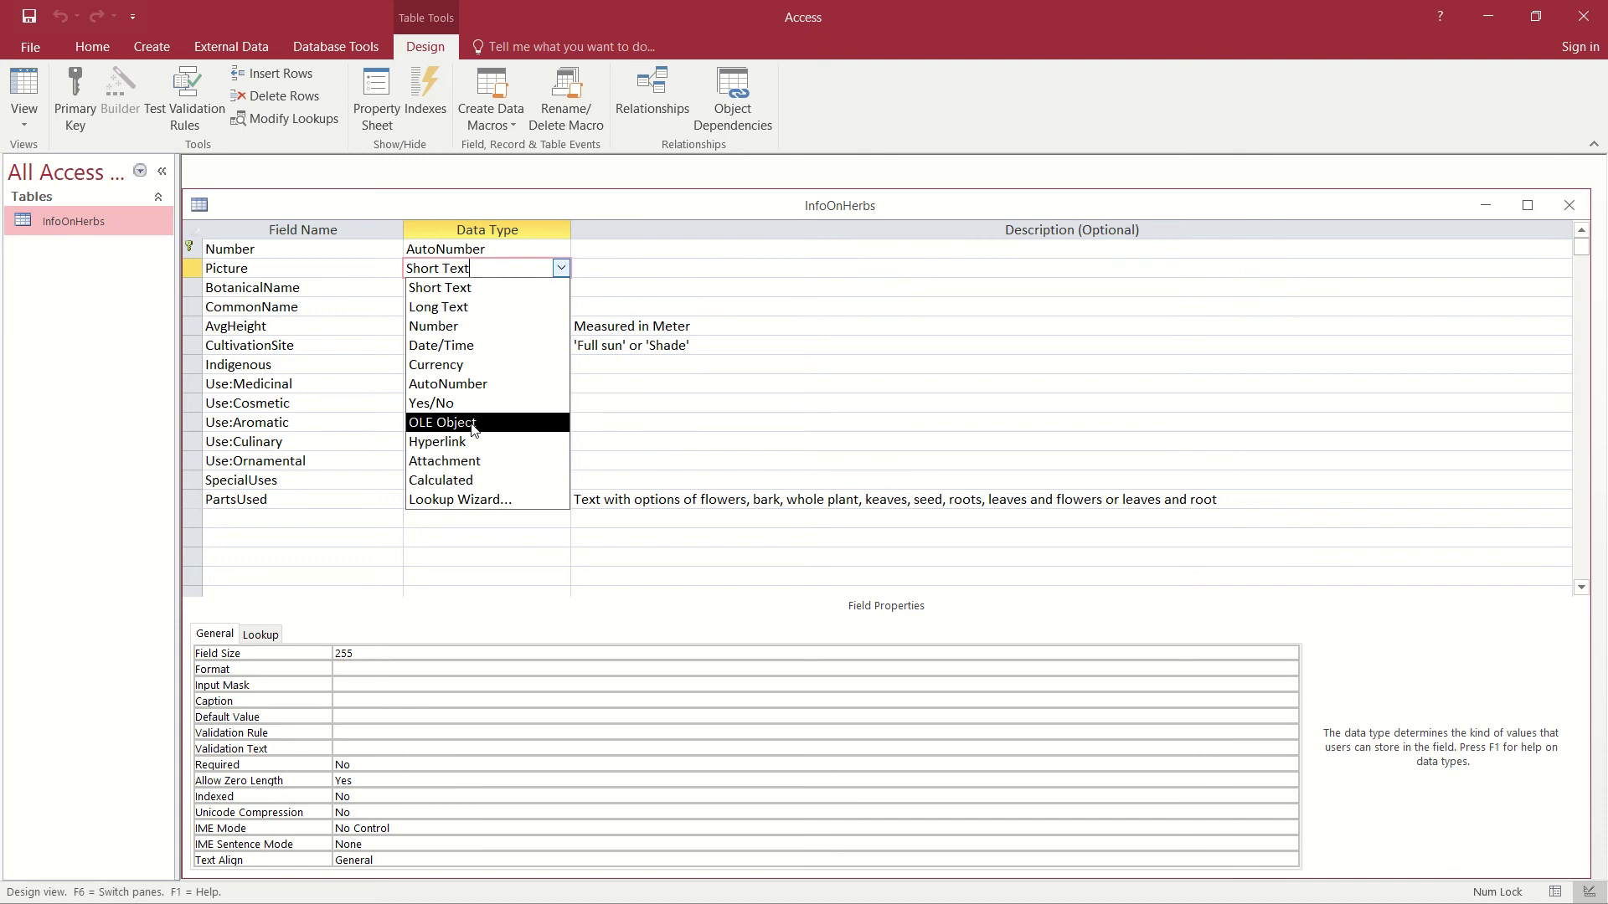
click(516, 425)
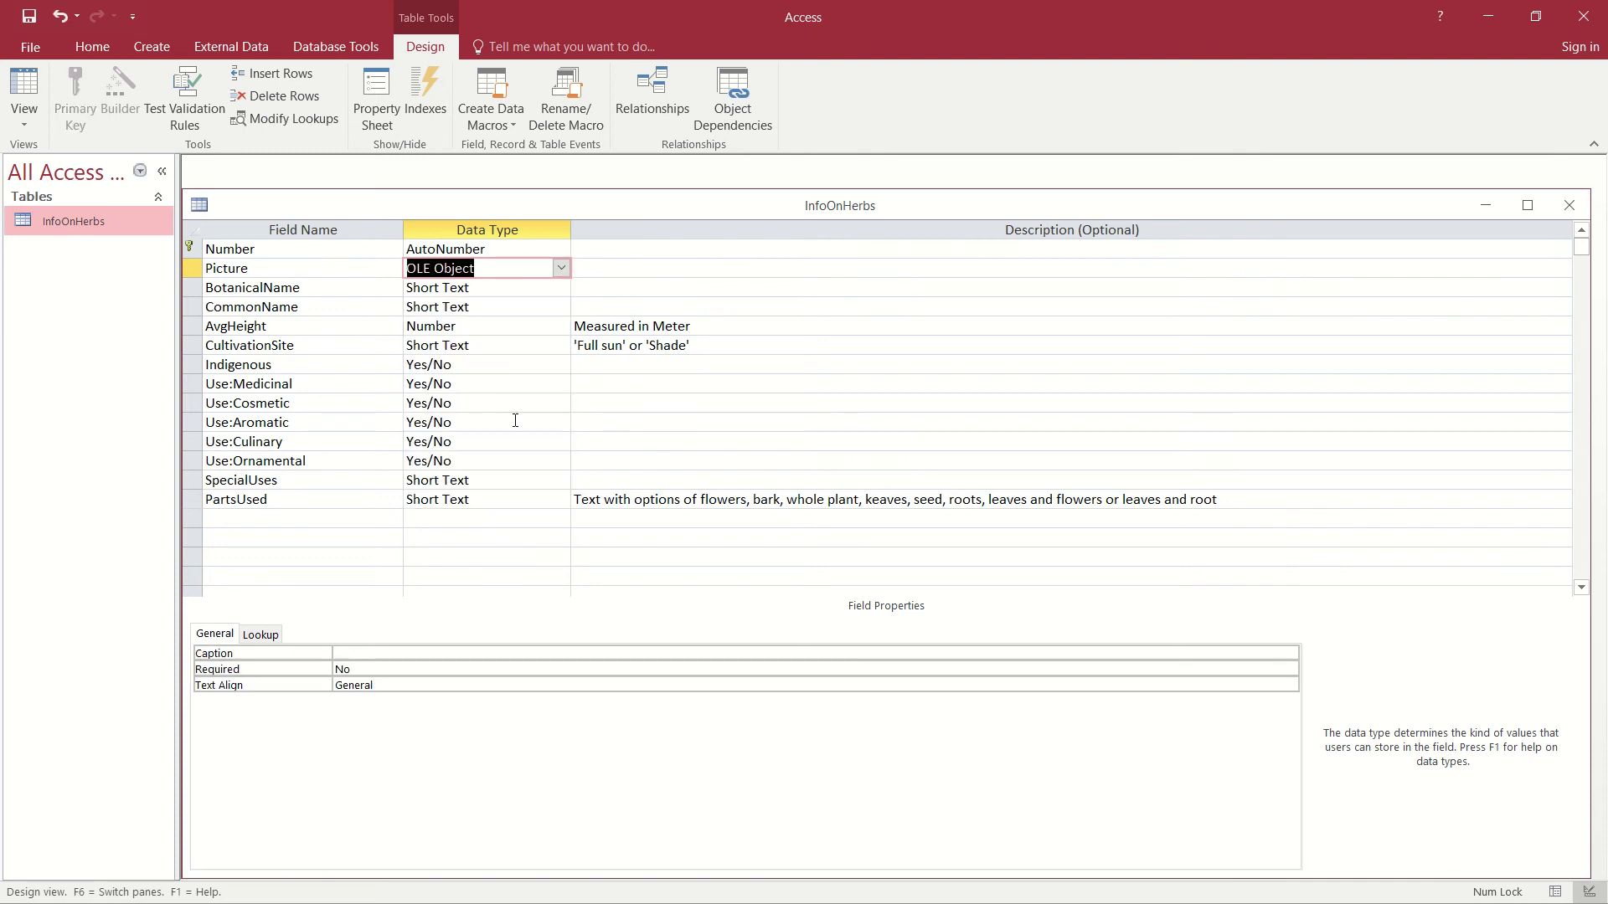
Save the design change, return to Datasheet View and delete Garlic's existing Bitmap Image.
click(23, 82)
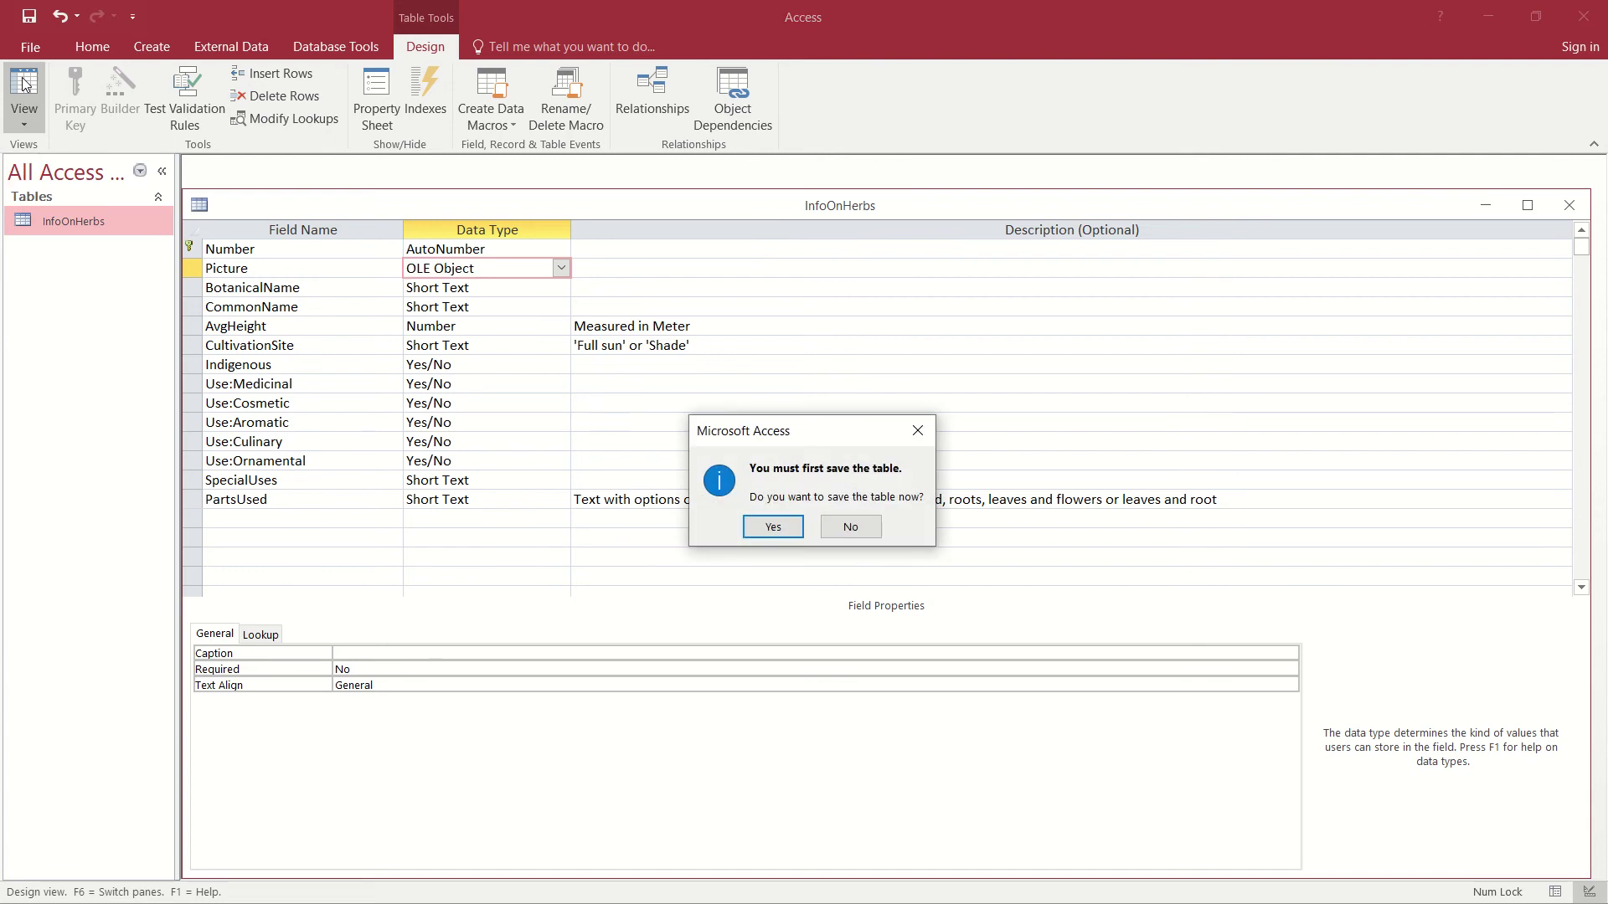
click(770, 527)
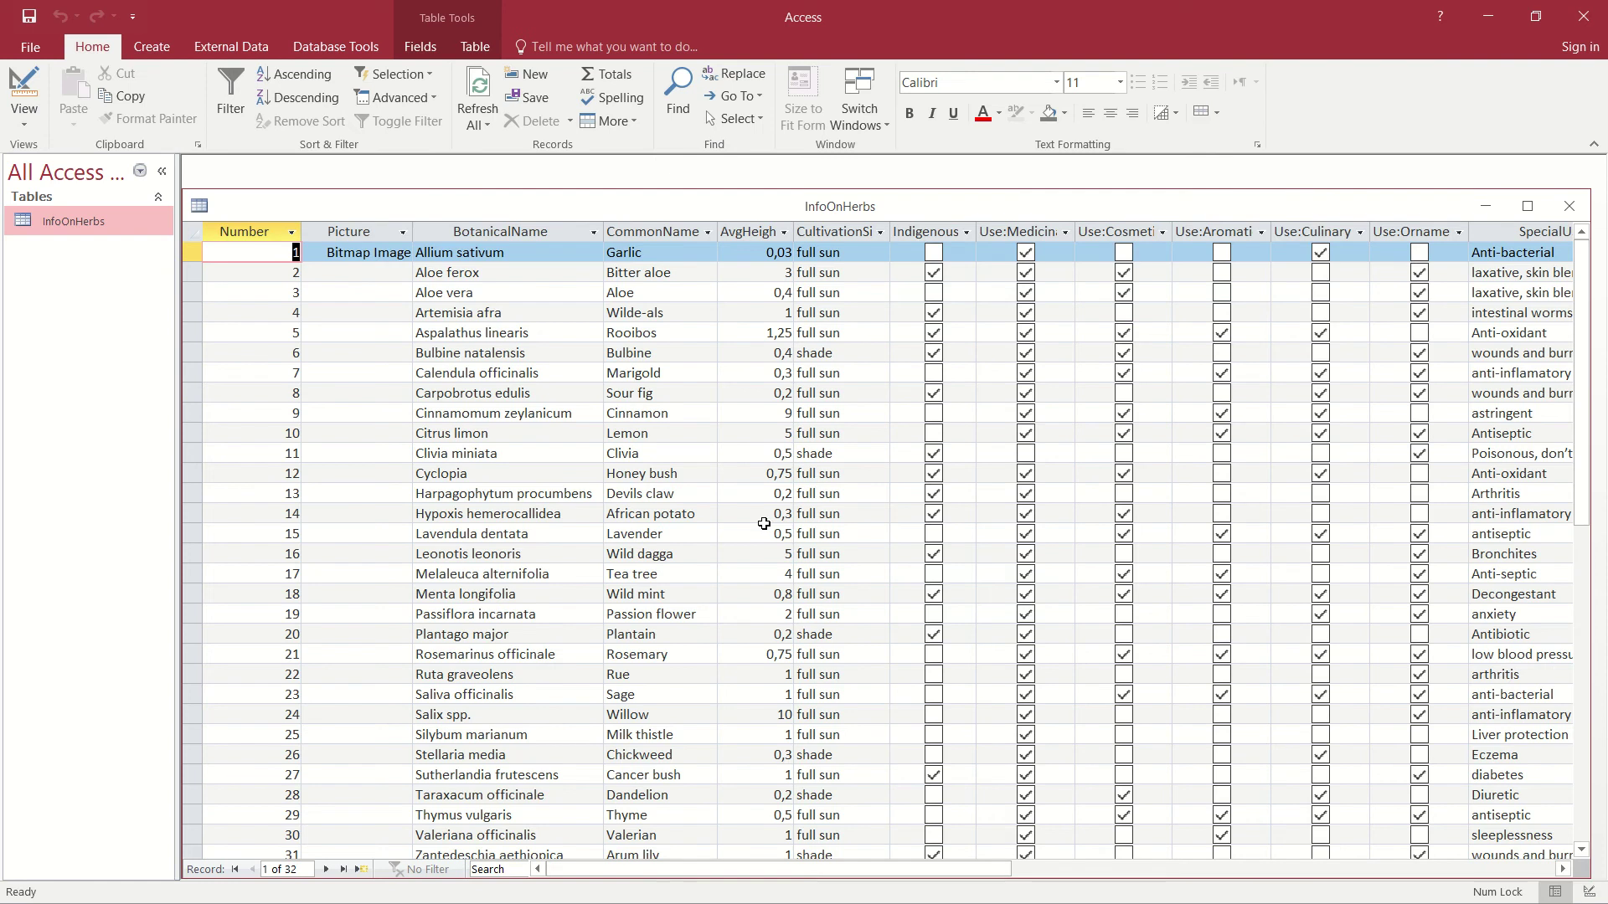
click(343, 249)
key(Delete)
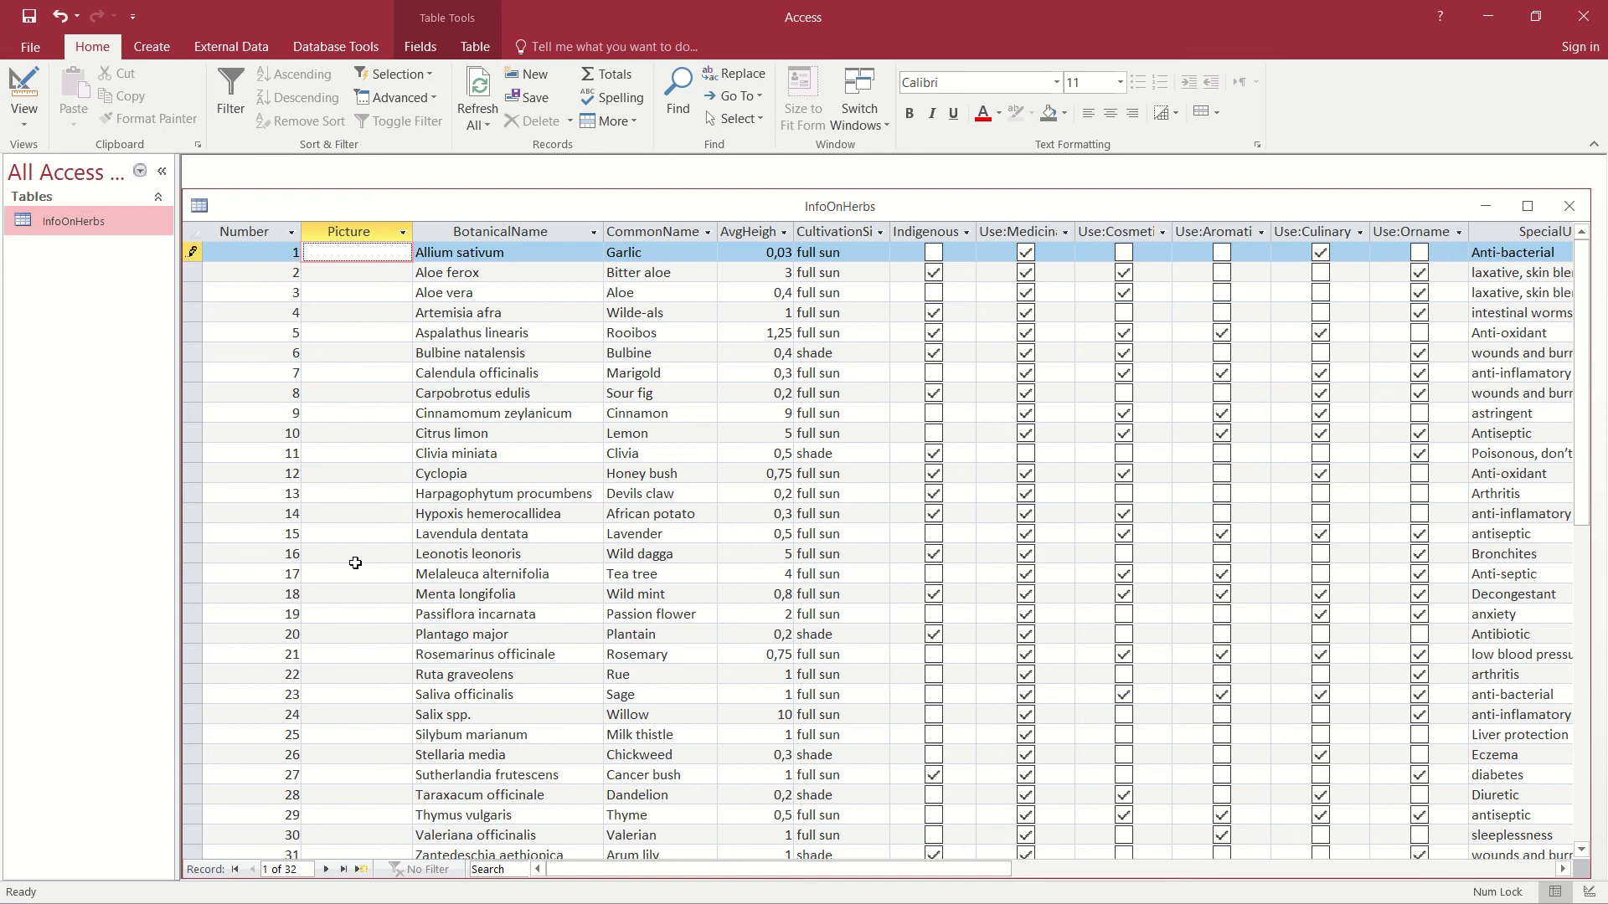
Use Insert Object on Garlic's Picture cell with Create from File, and browse for the file.
right_click(336, 254)
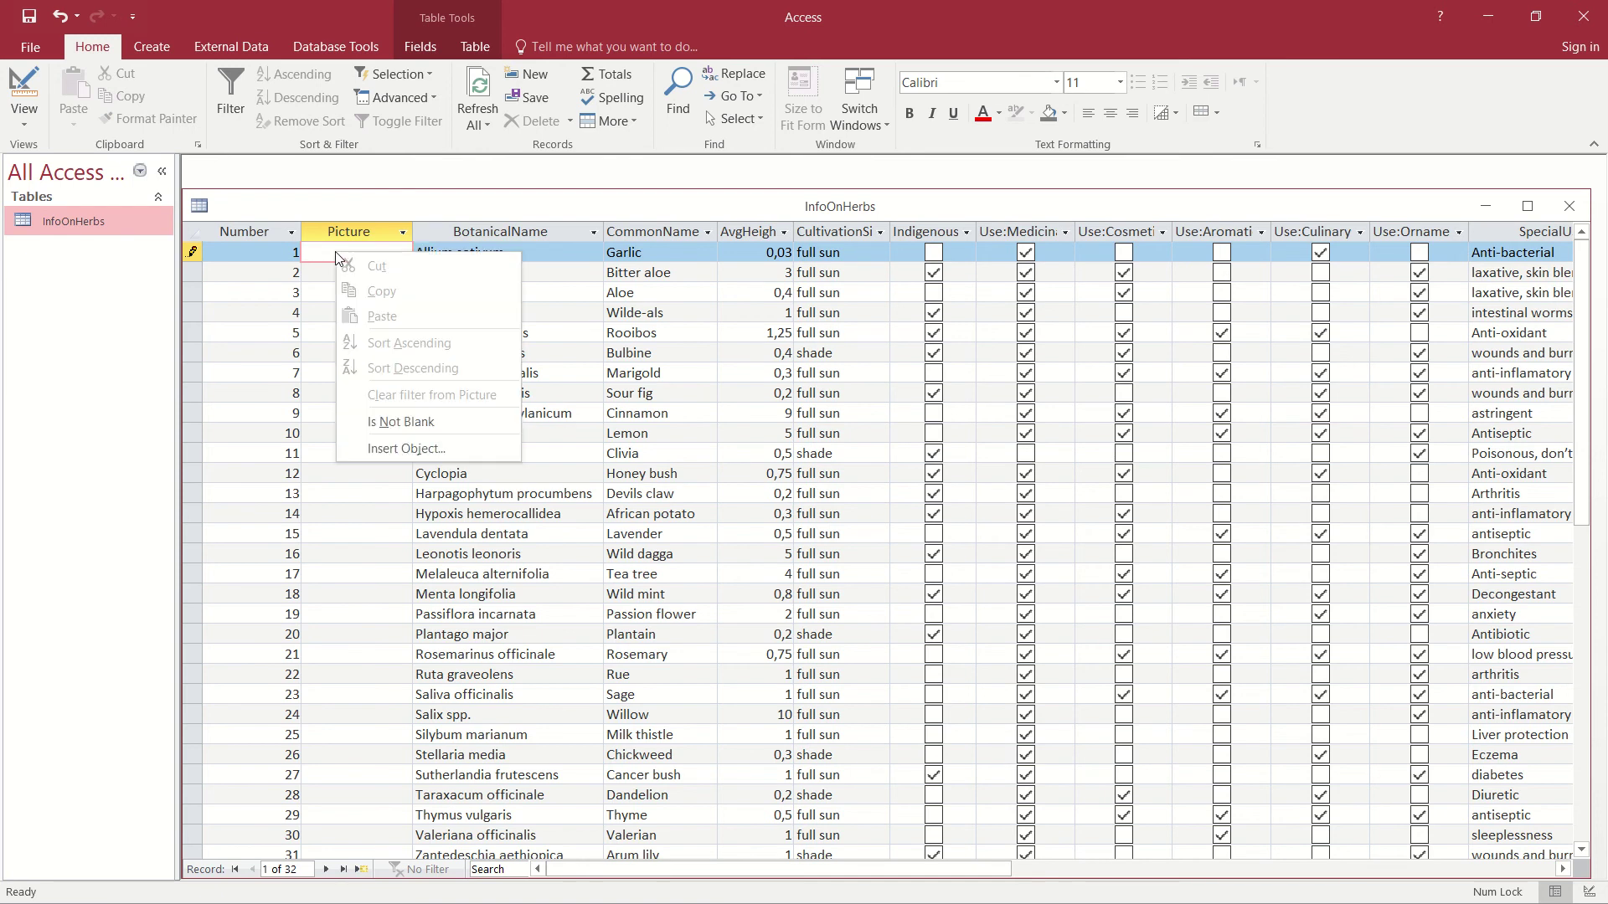
click(374, 451)
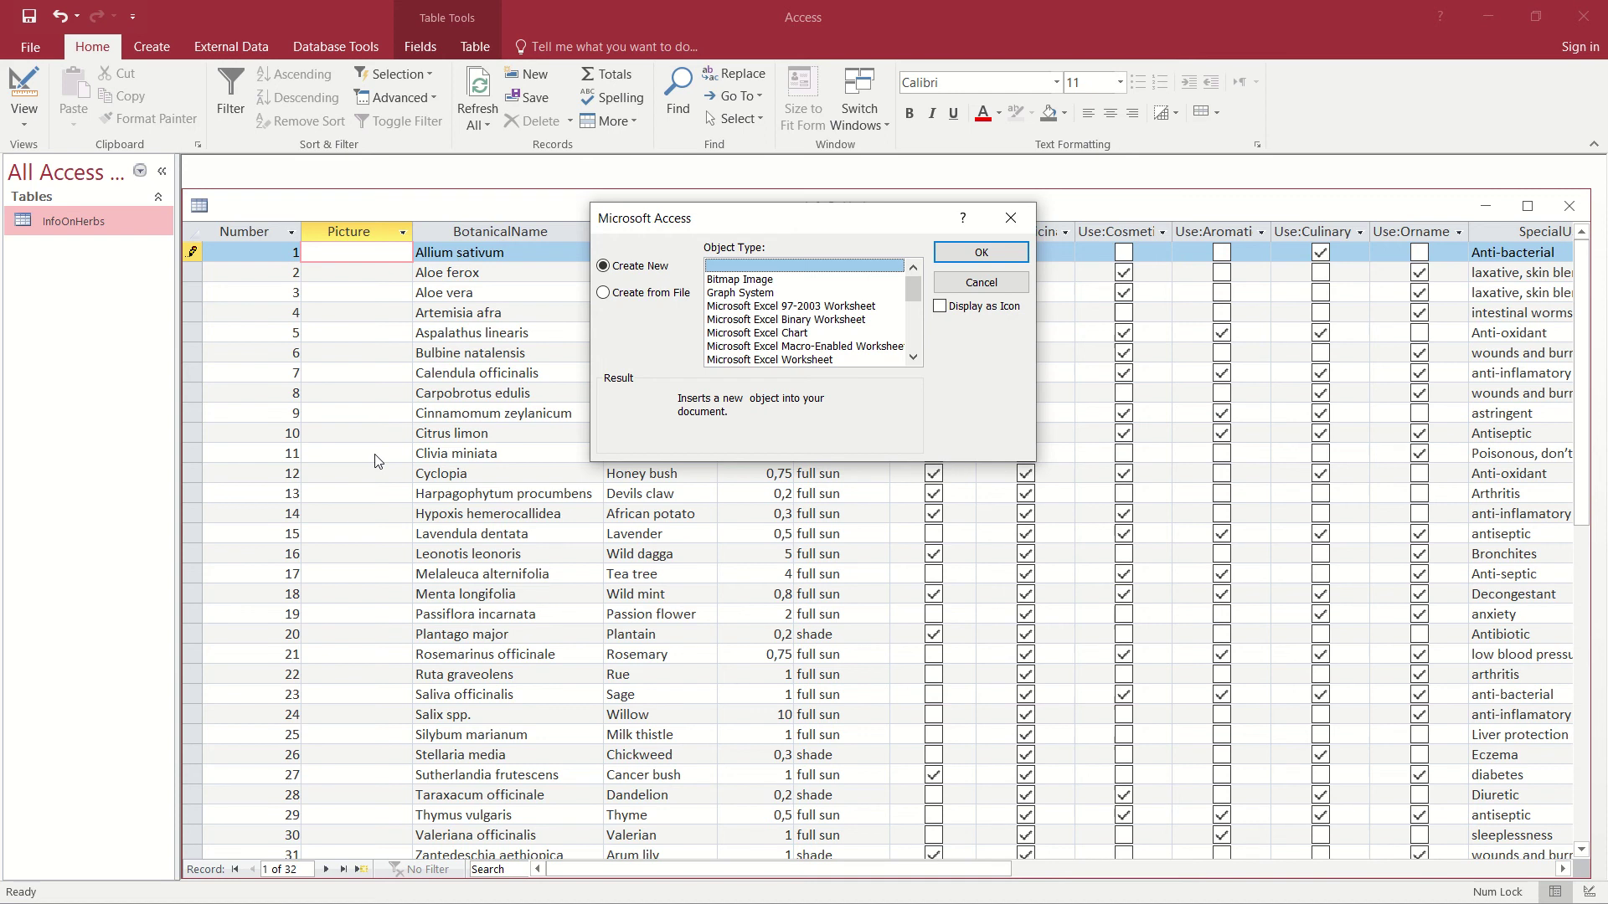
click(627, 295)
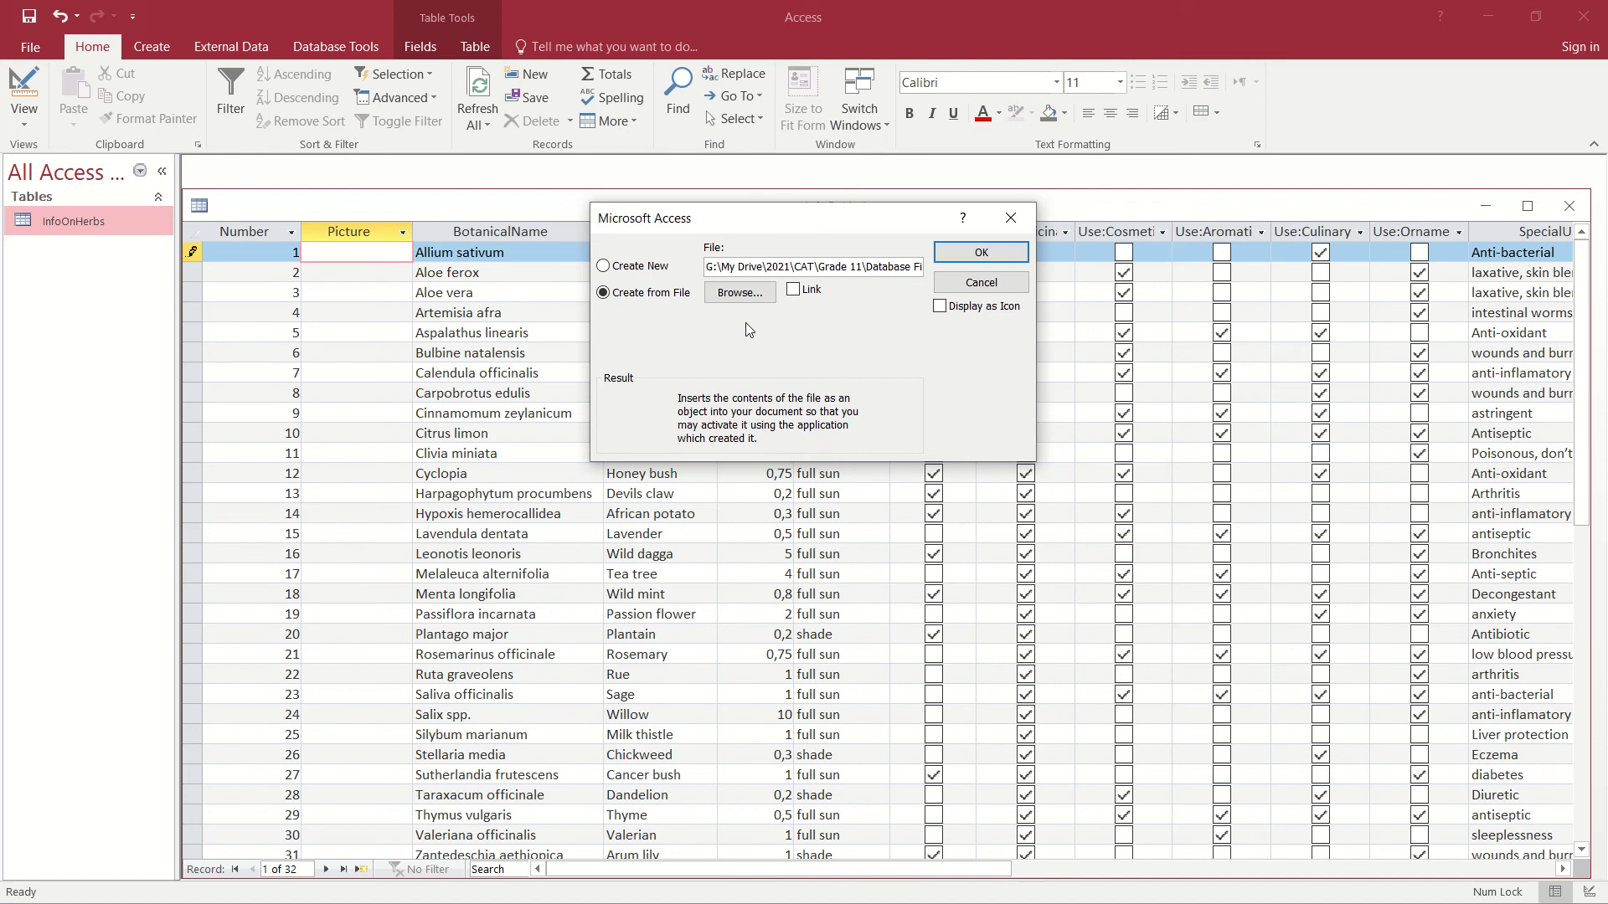
click(740, 294)
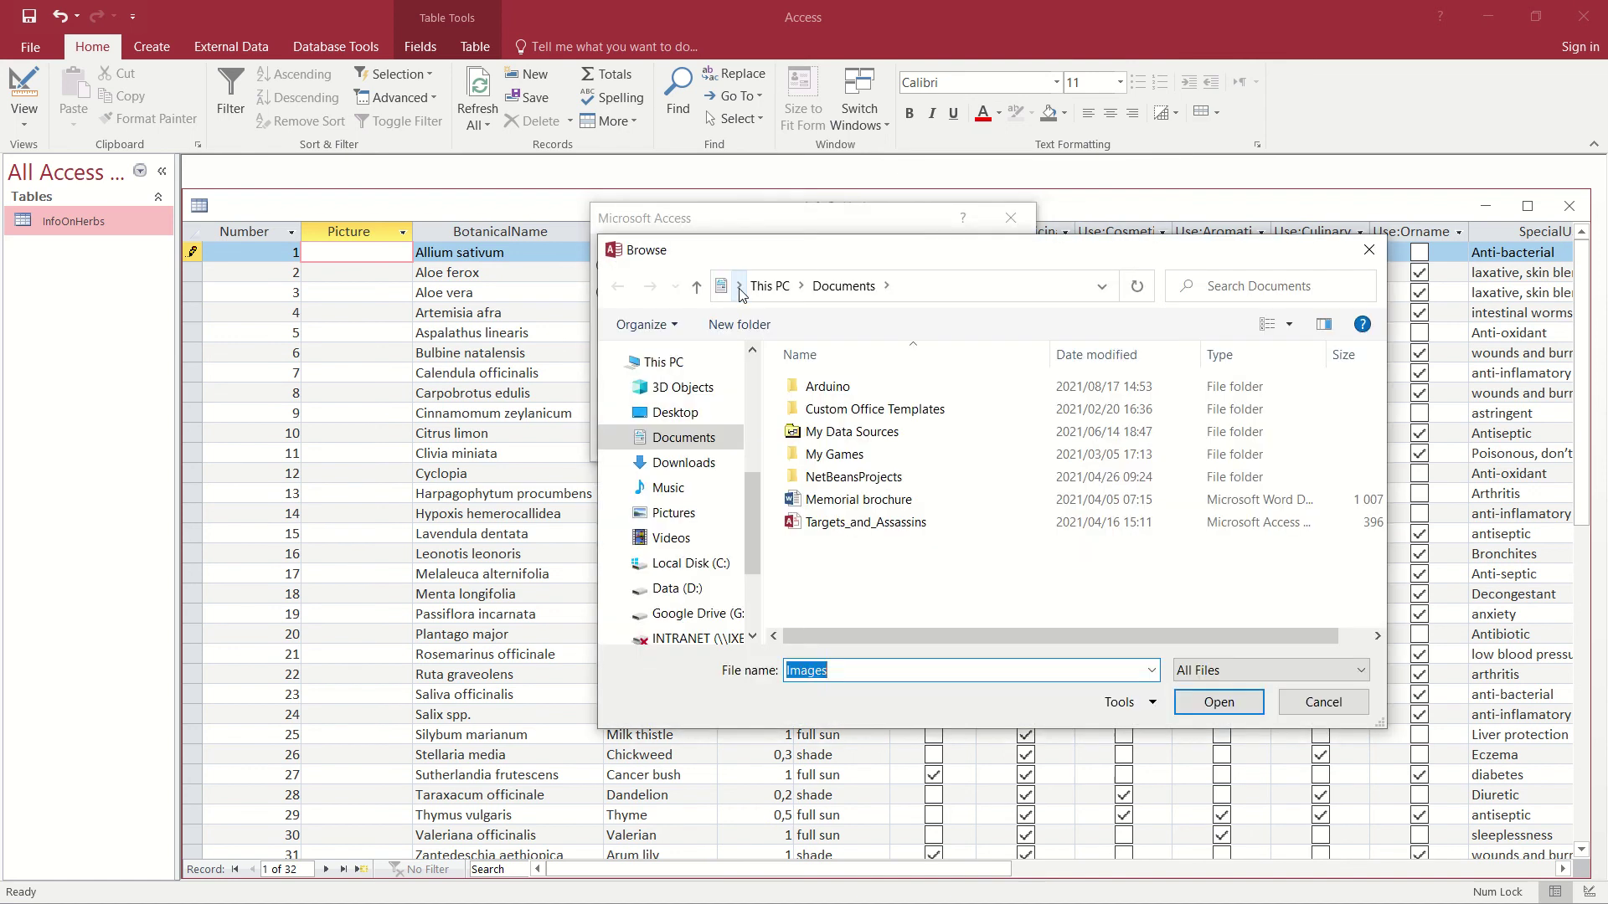
Navigate G: > My Drive > 2021 > CAT > Grade 11 > Database Files > Images and choose AlliumSativum.
click(680, 613)
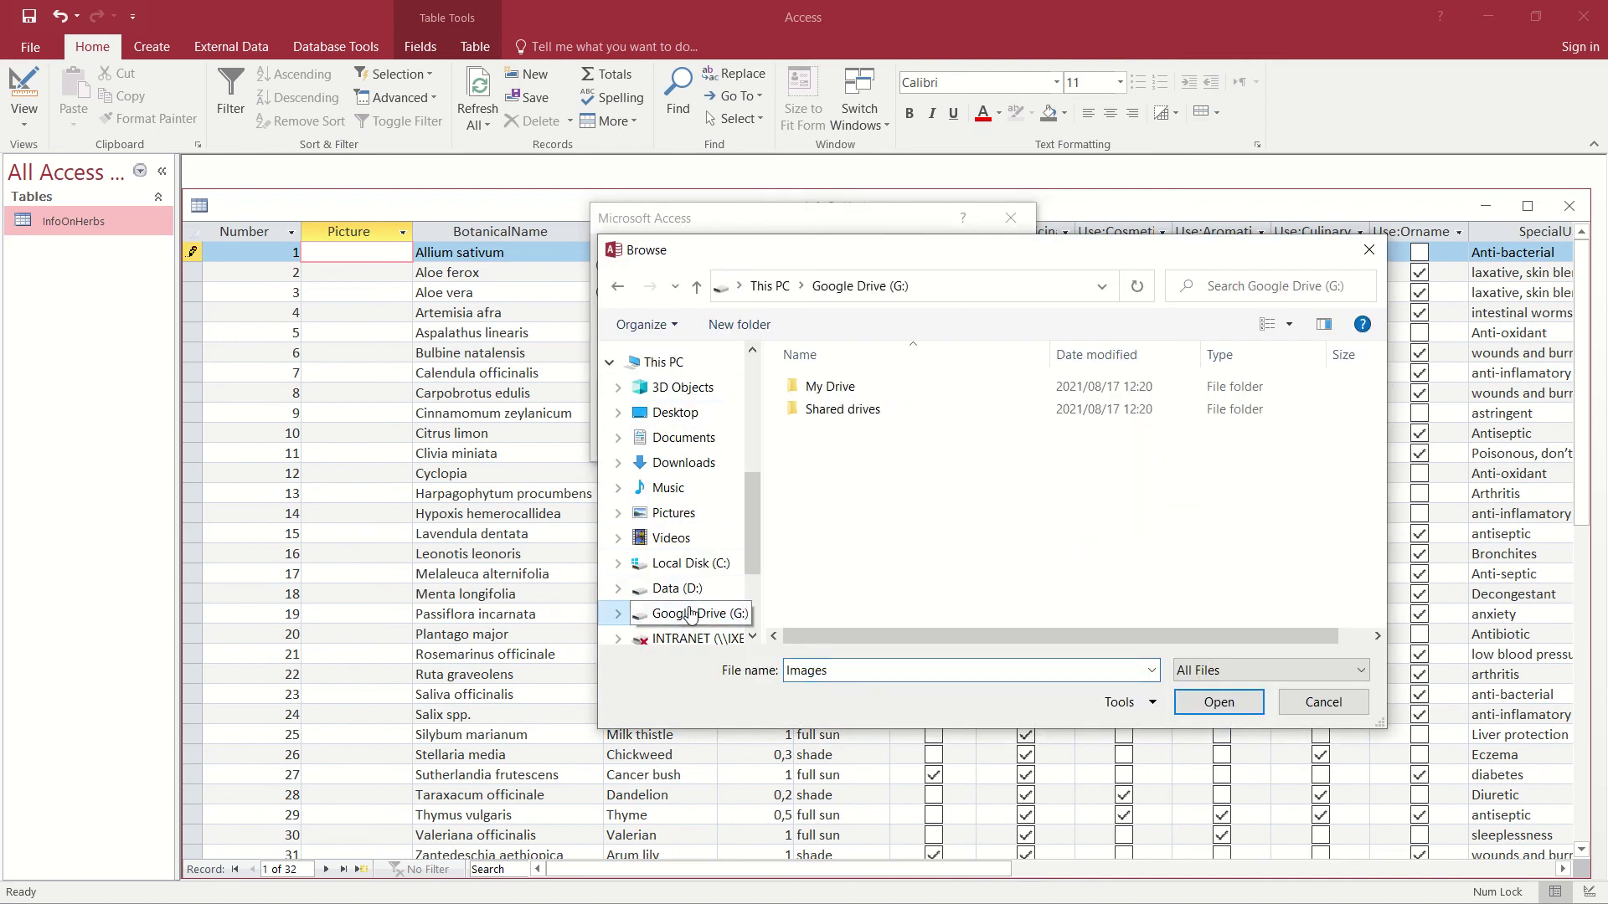
double_click(836, 388)
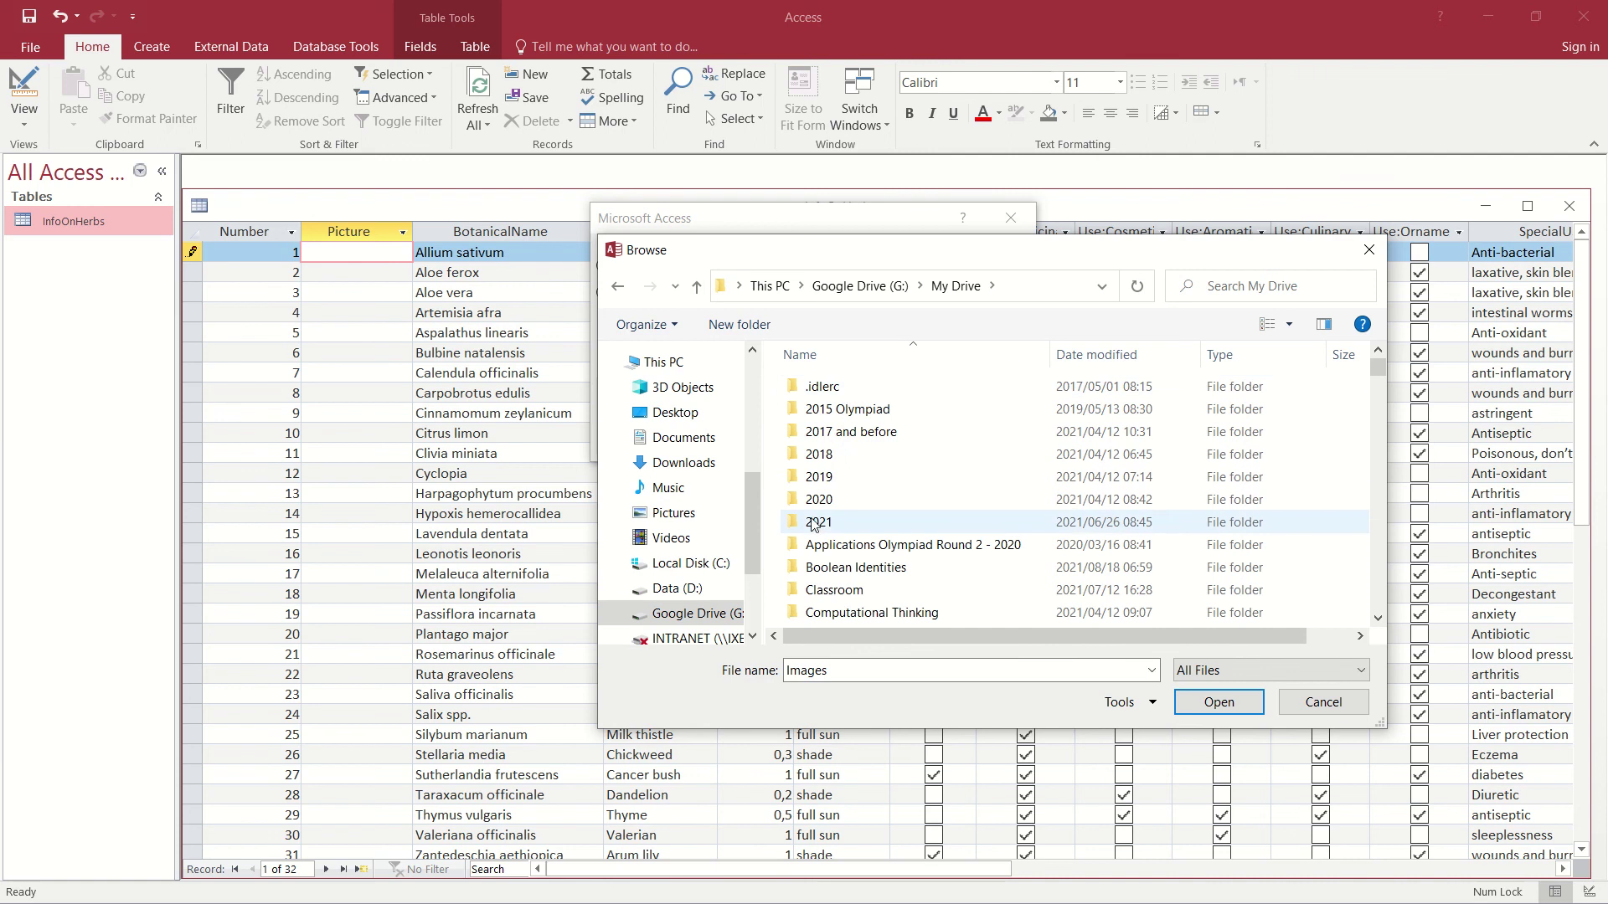
double_click(813, 525)
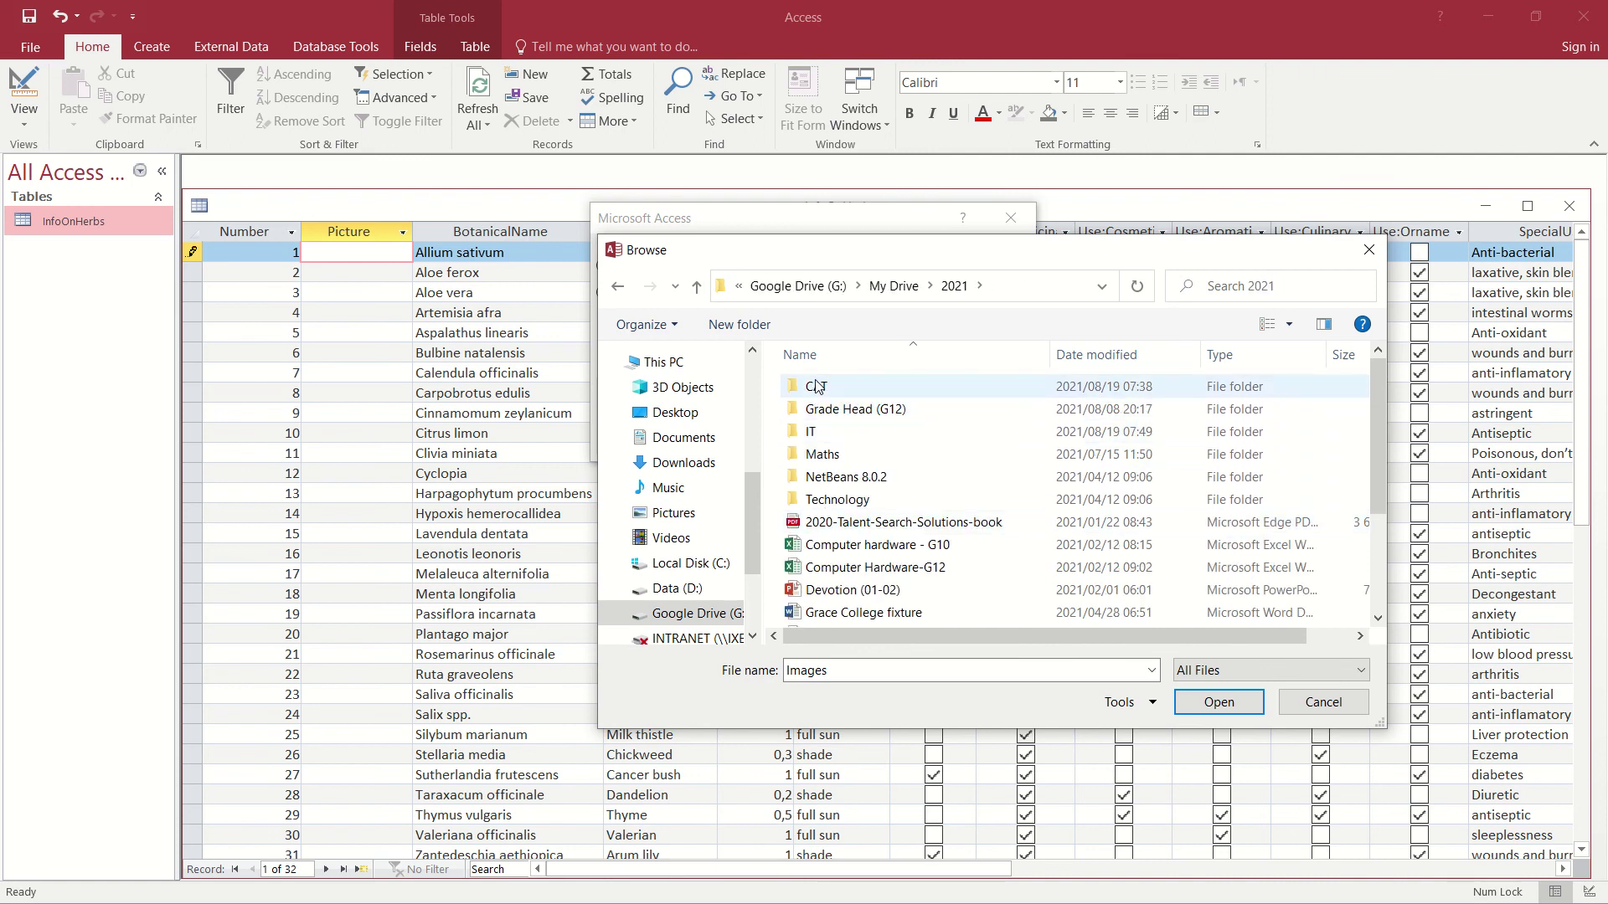
double_click(818, 386)
double_click(823, 409)
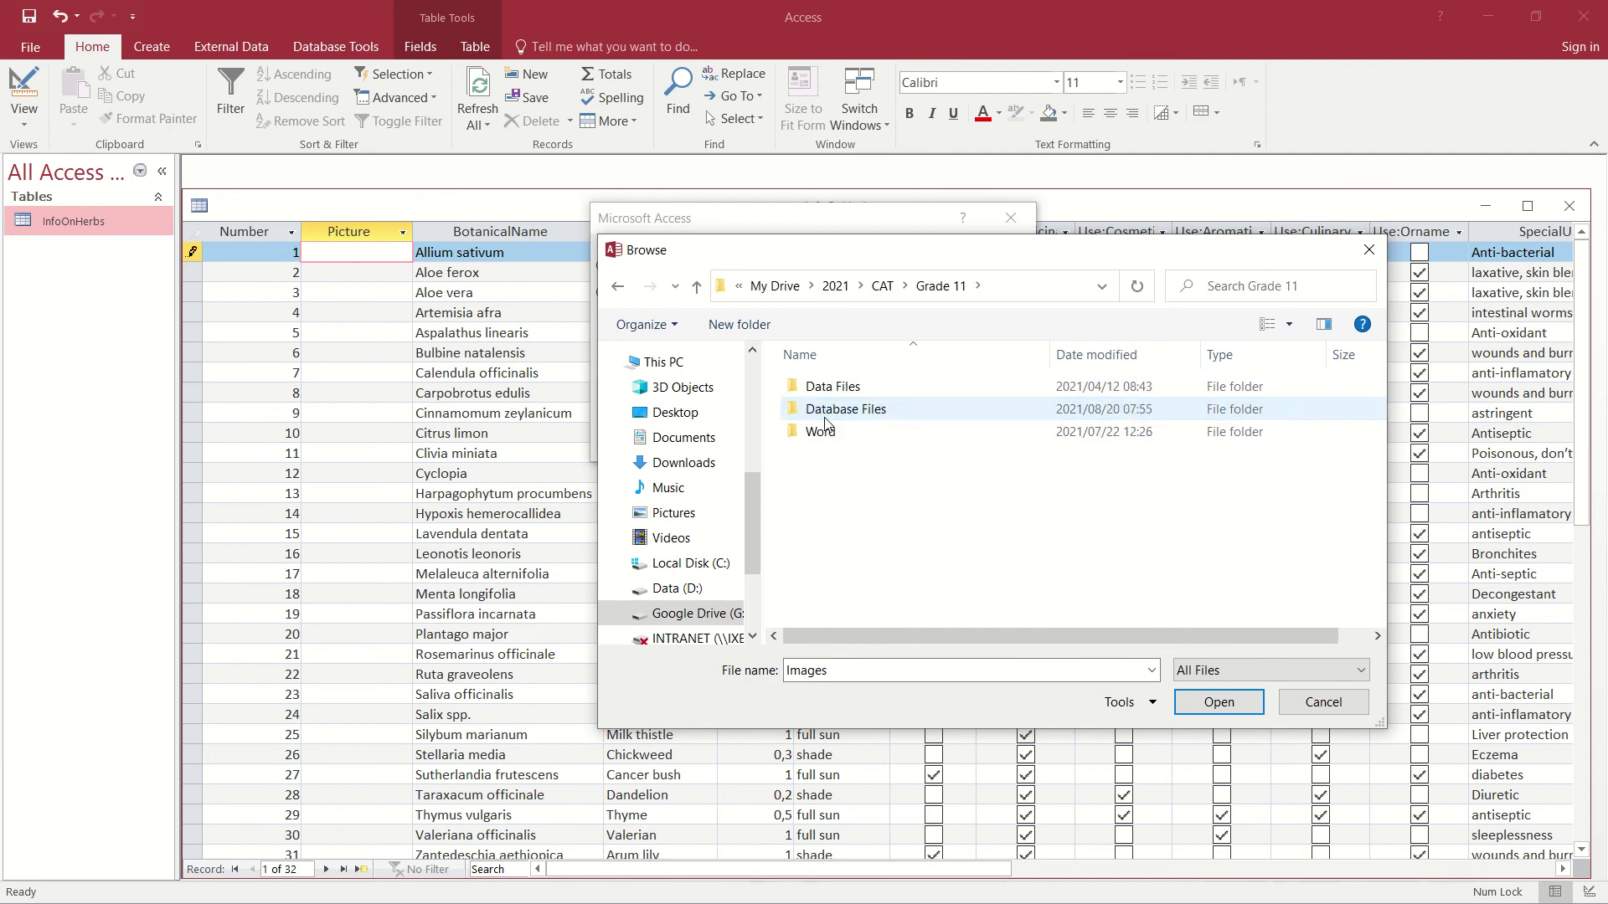
double_click(824, 419)
double_click(823, 422)
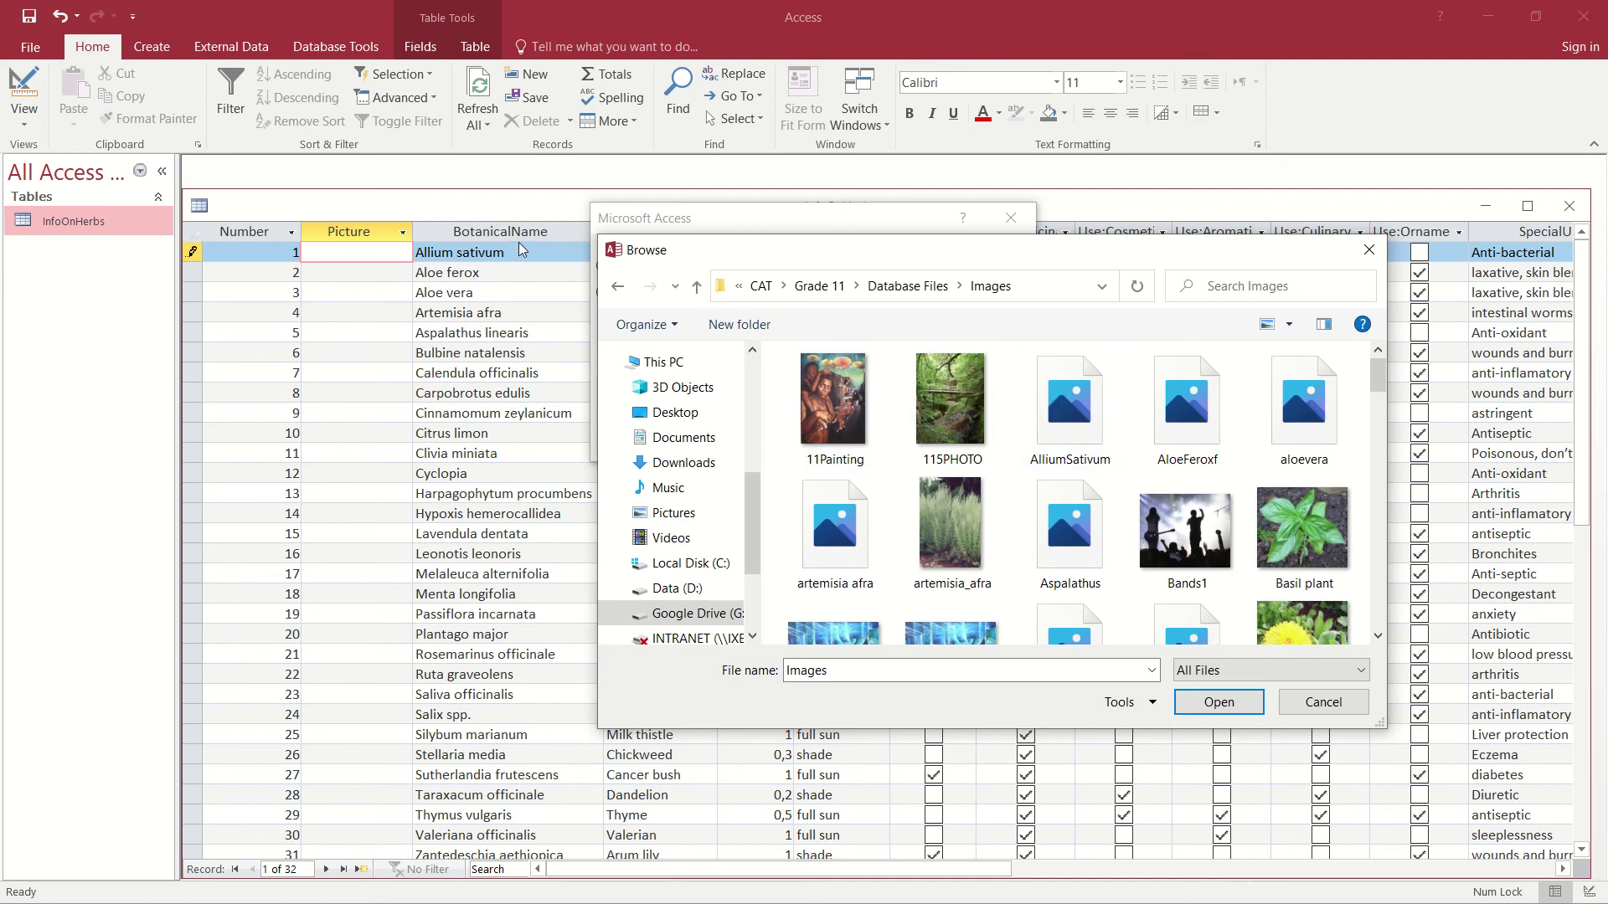
click(1072, 406)
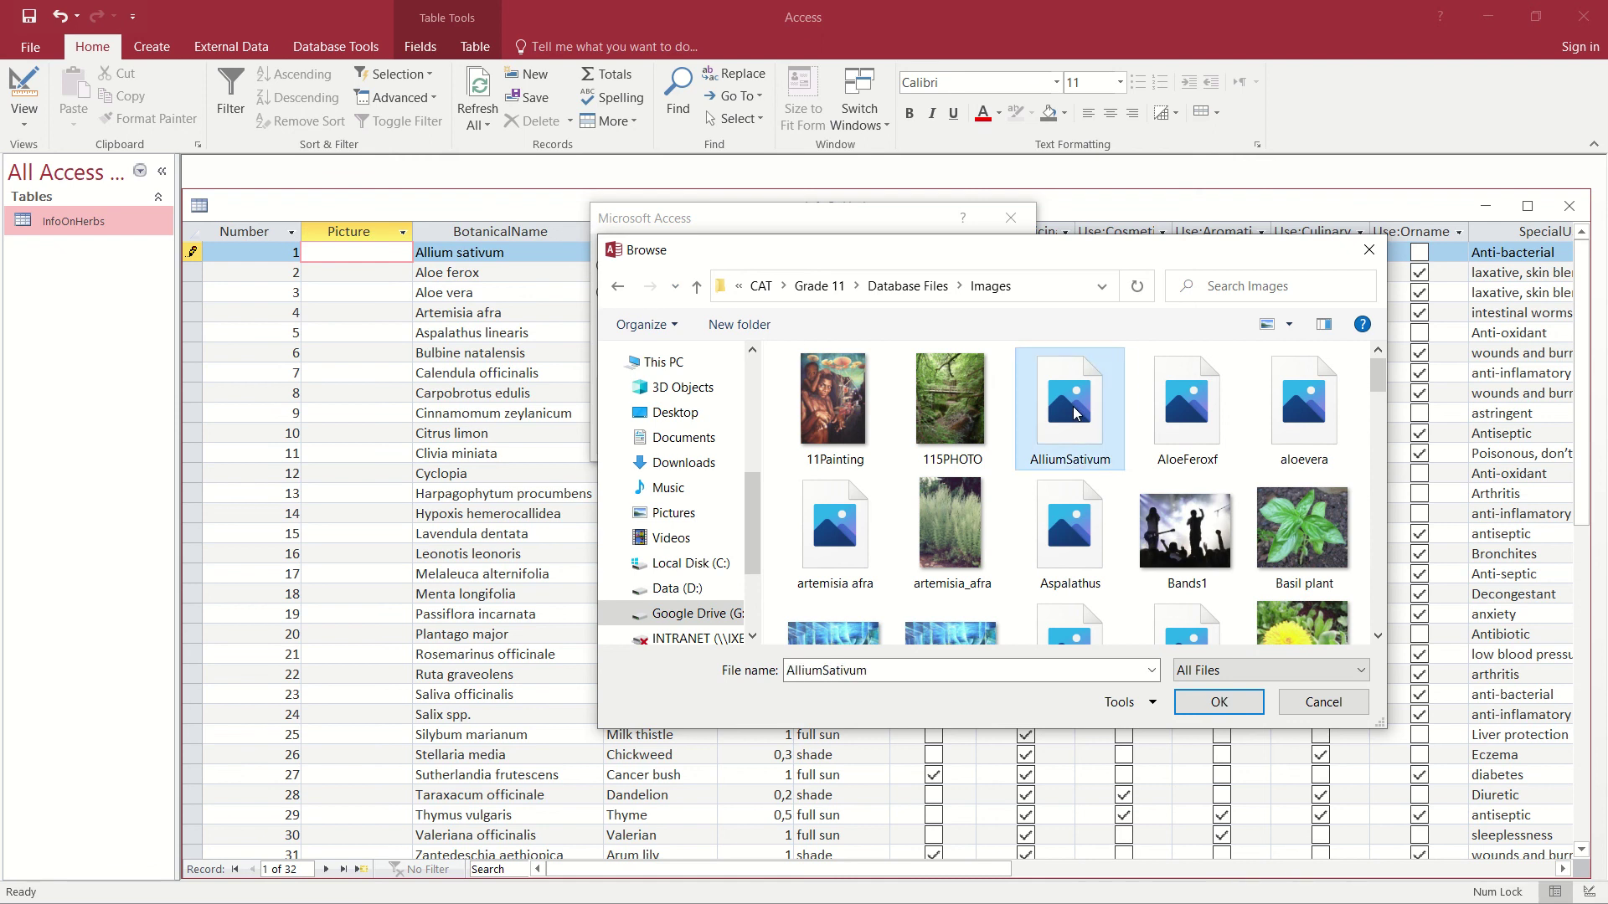
click(1219, 702)
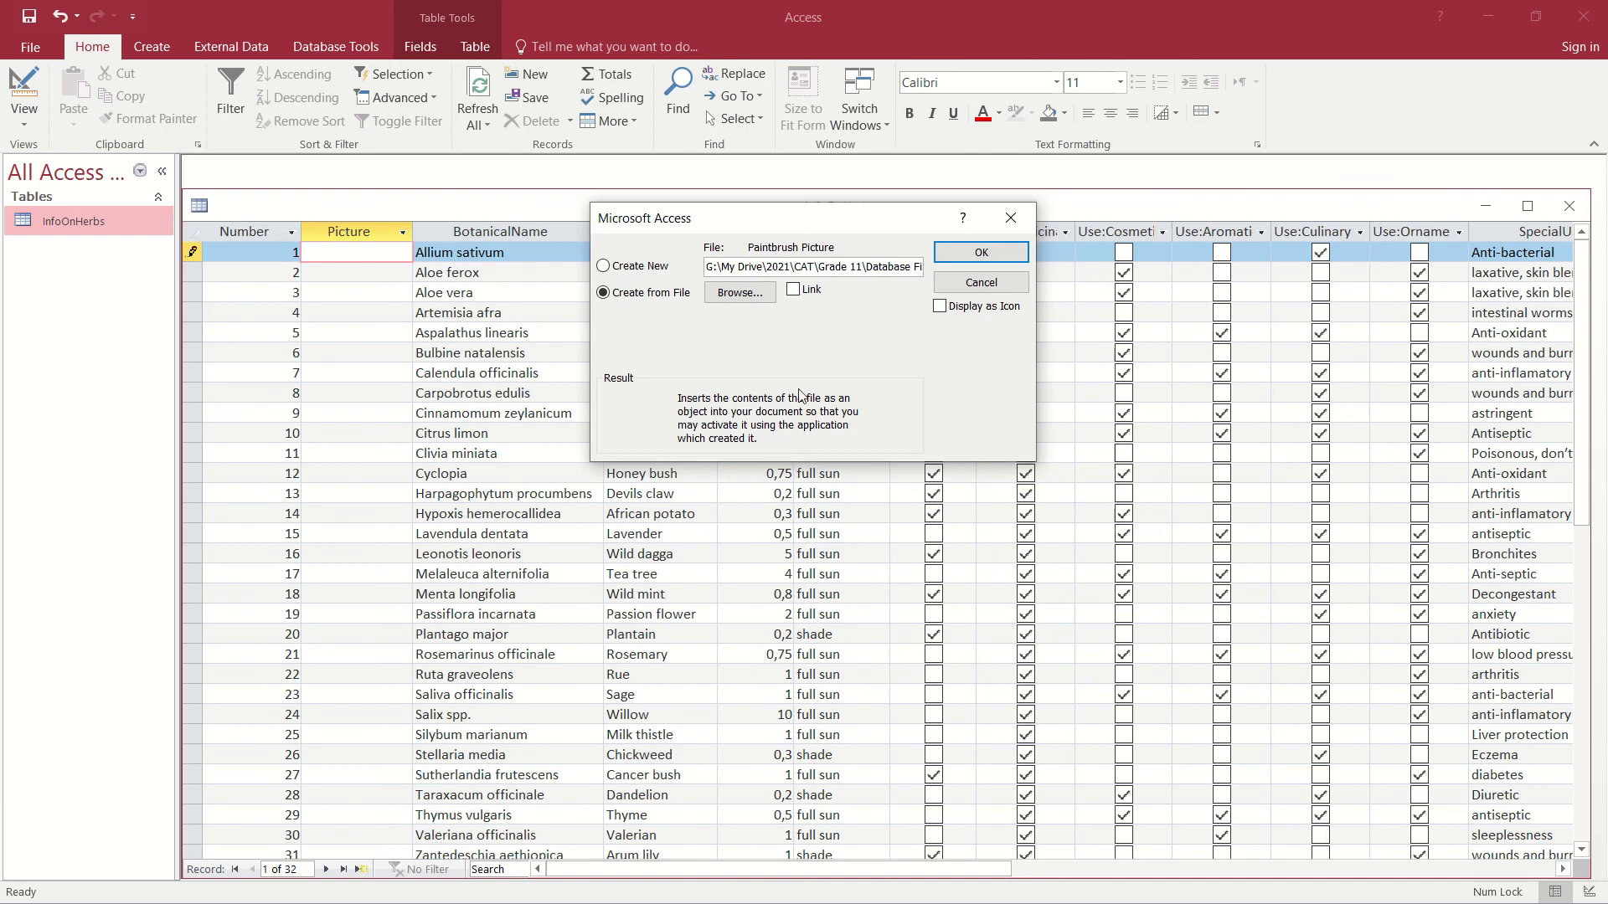
Embed the AlliumSativum Paintbrush Picture in Garlic's record and close the InfoOnHerbs table.
click(961, 256)
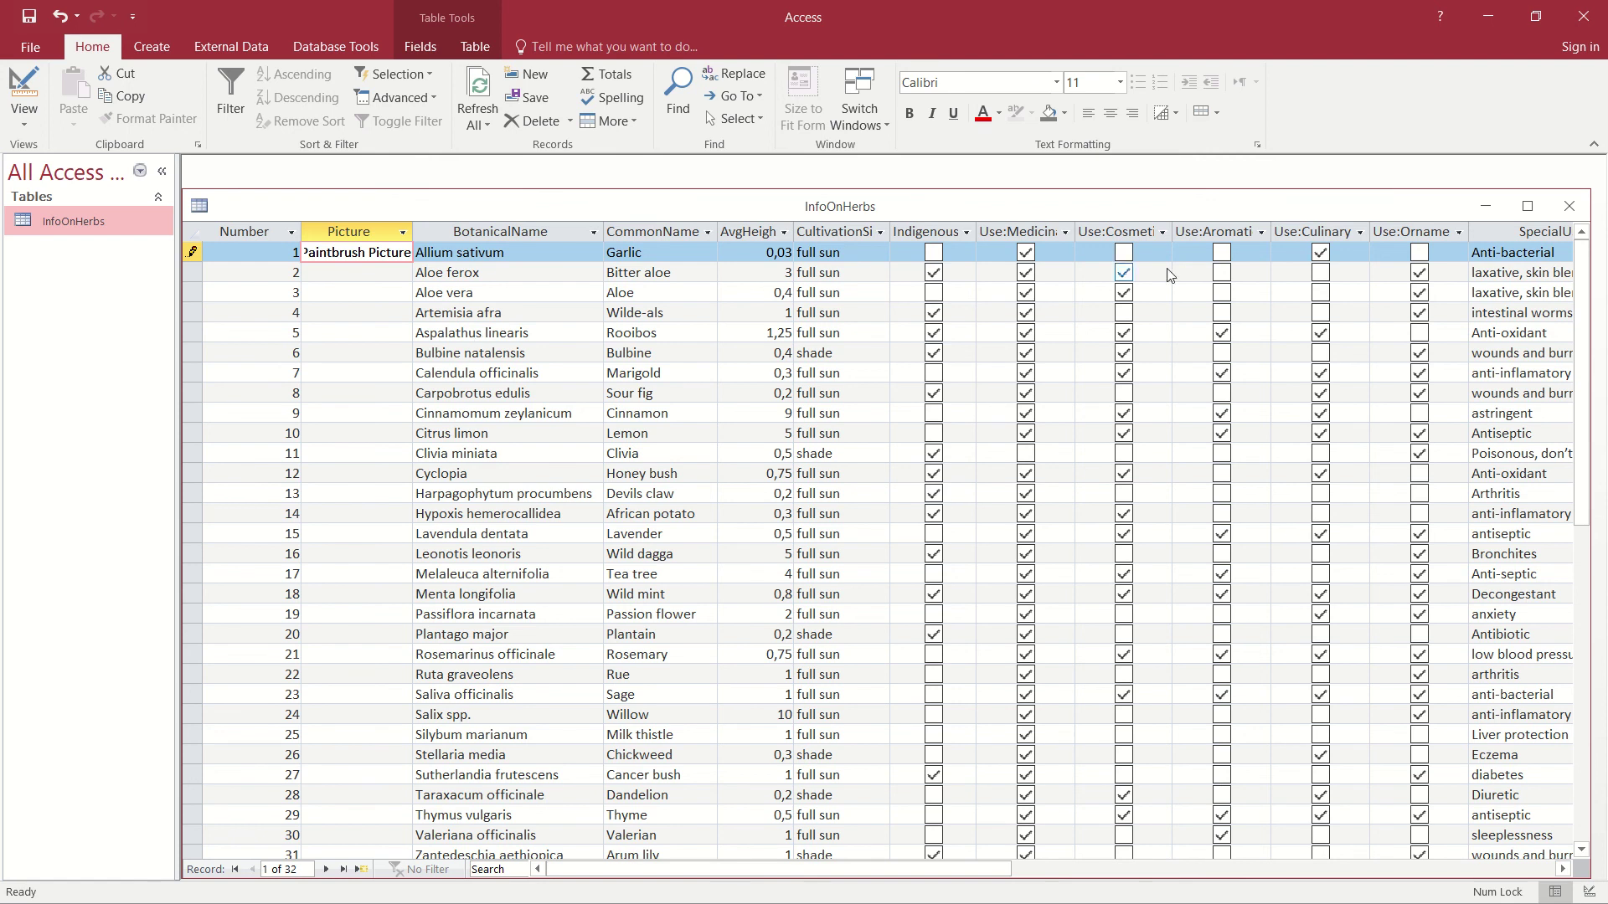
click(1564, 208)
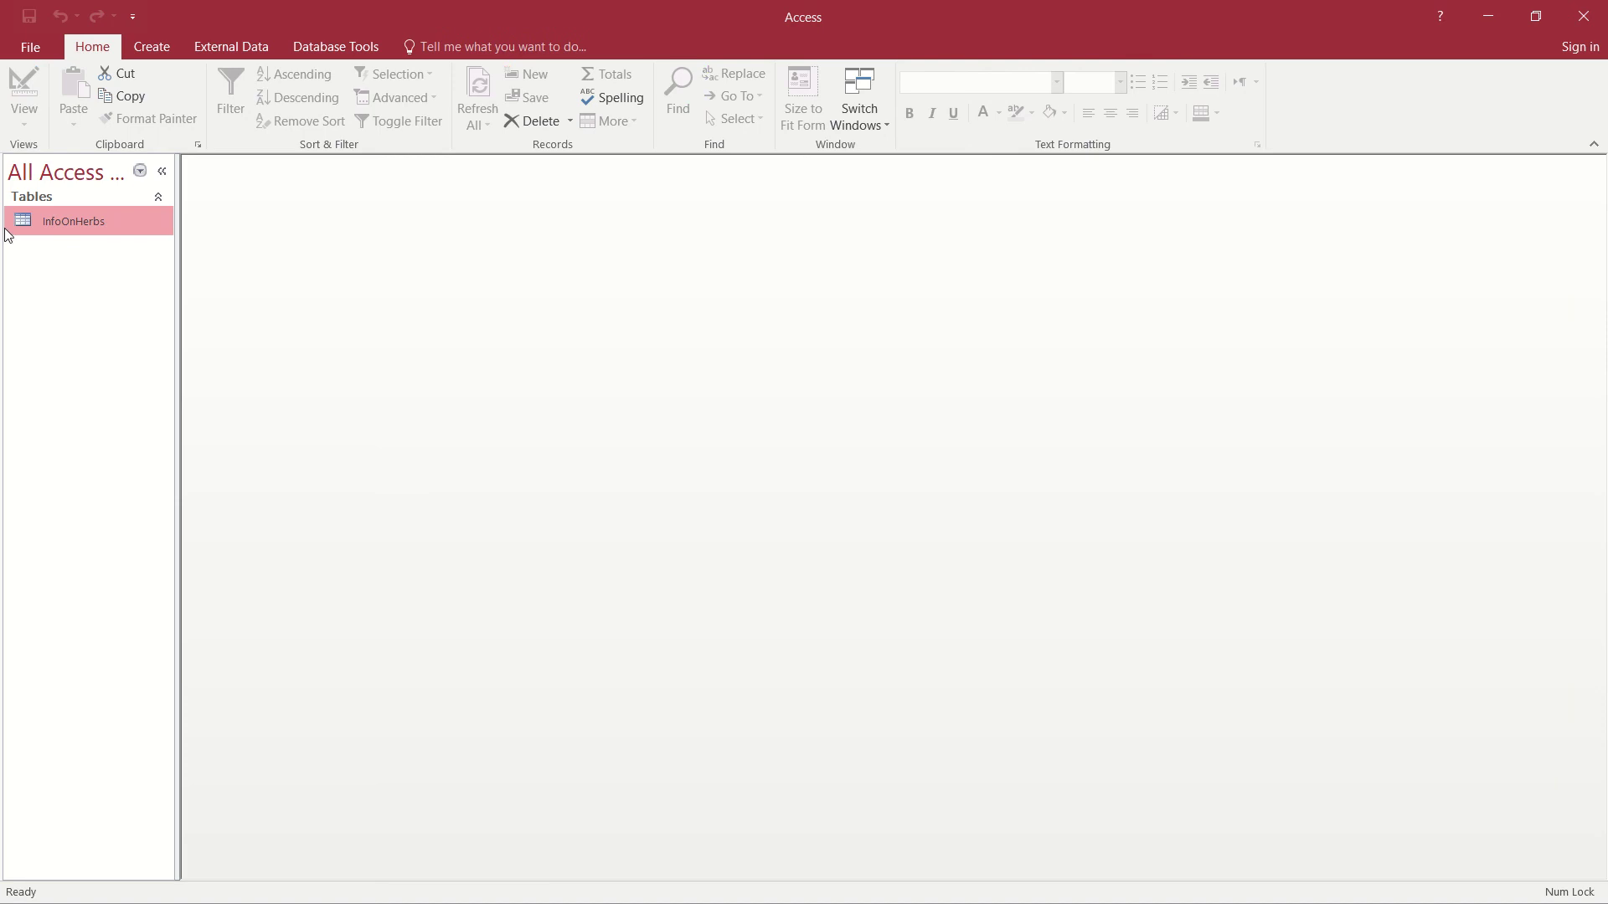
Run the Form Wizard with BotanicalName, CommonName and Picture in a Columnar layout, then finish.
click(159, 46)
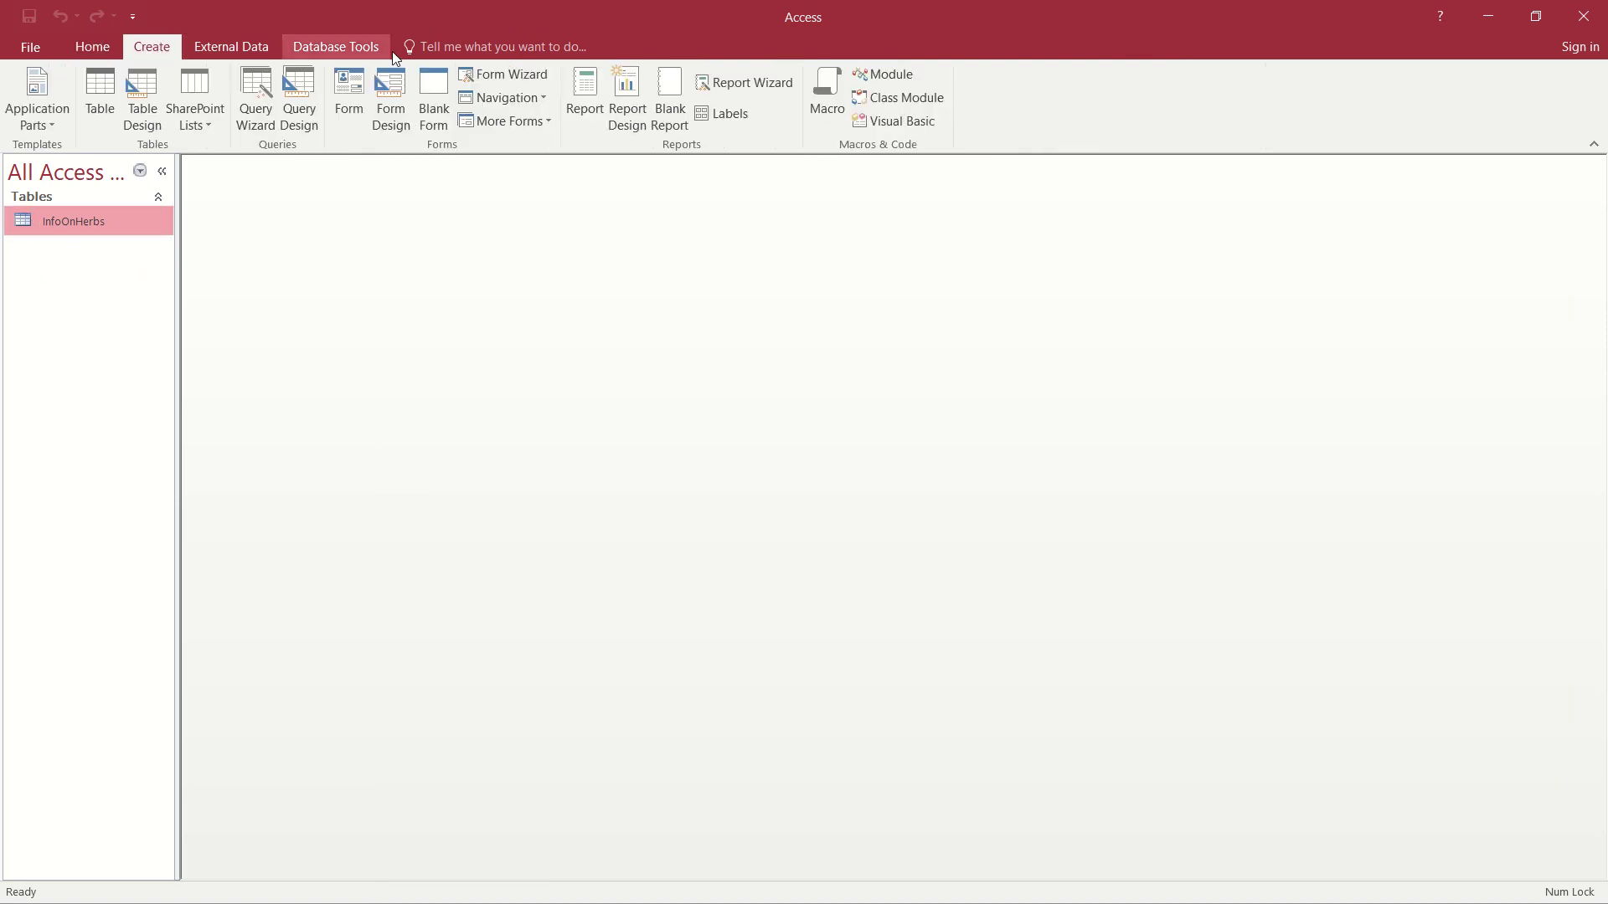
click(513, 77)
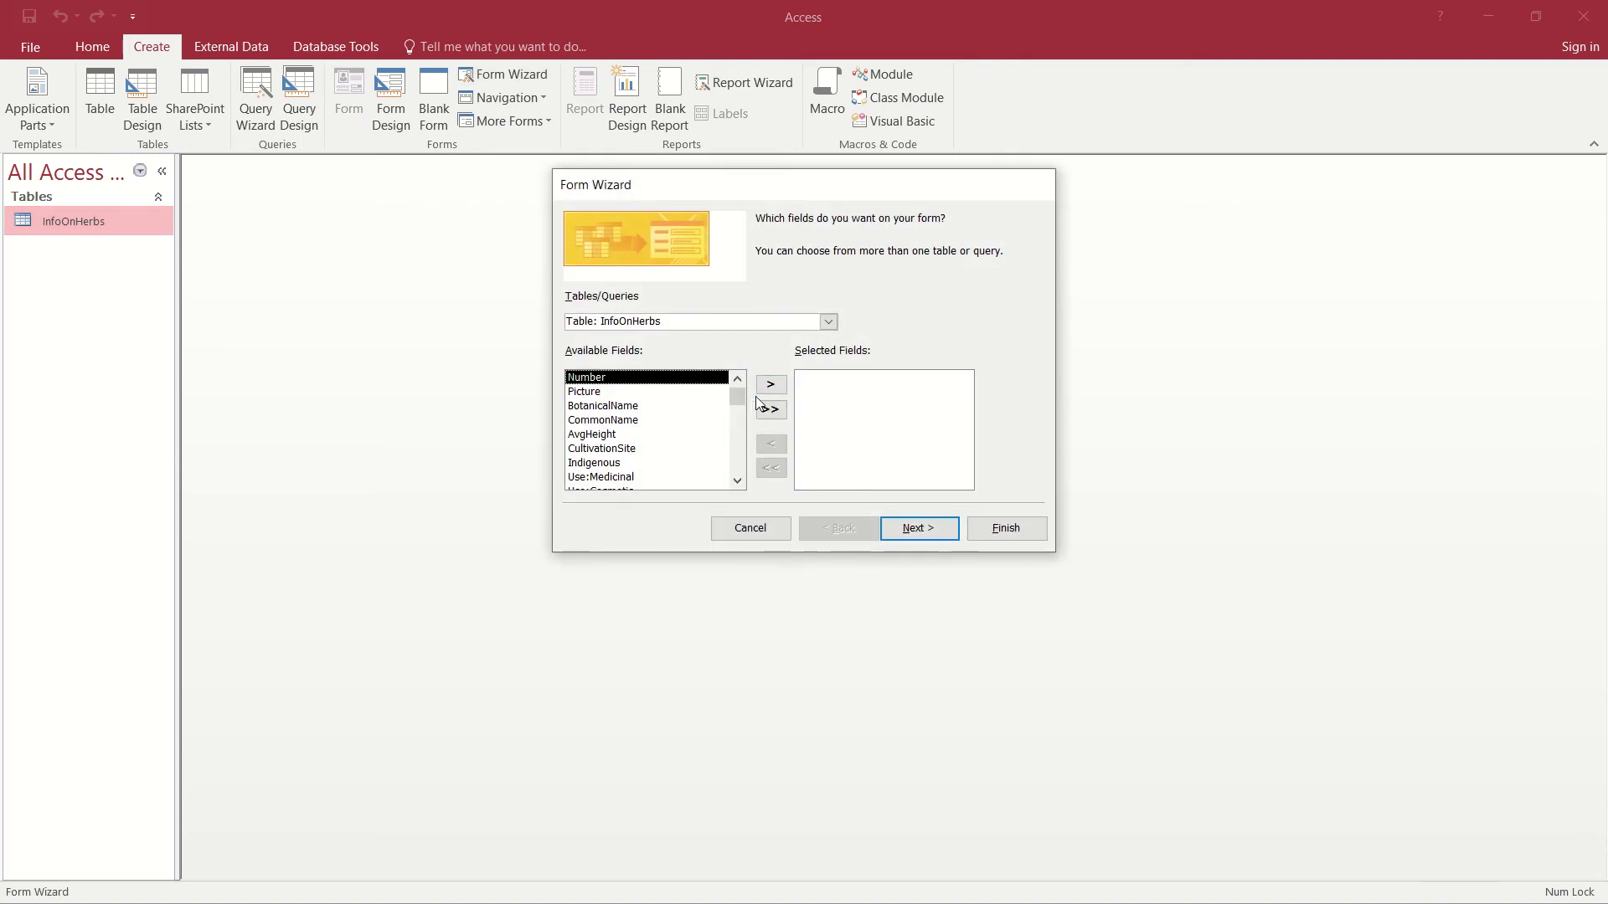
click(631, 406)
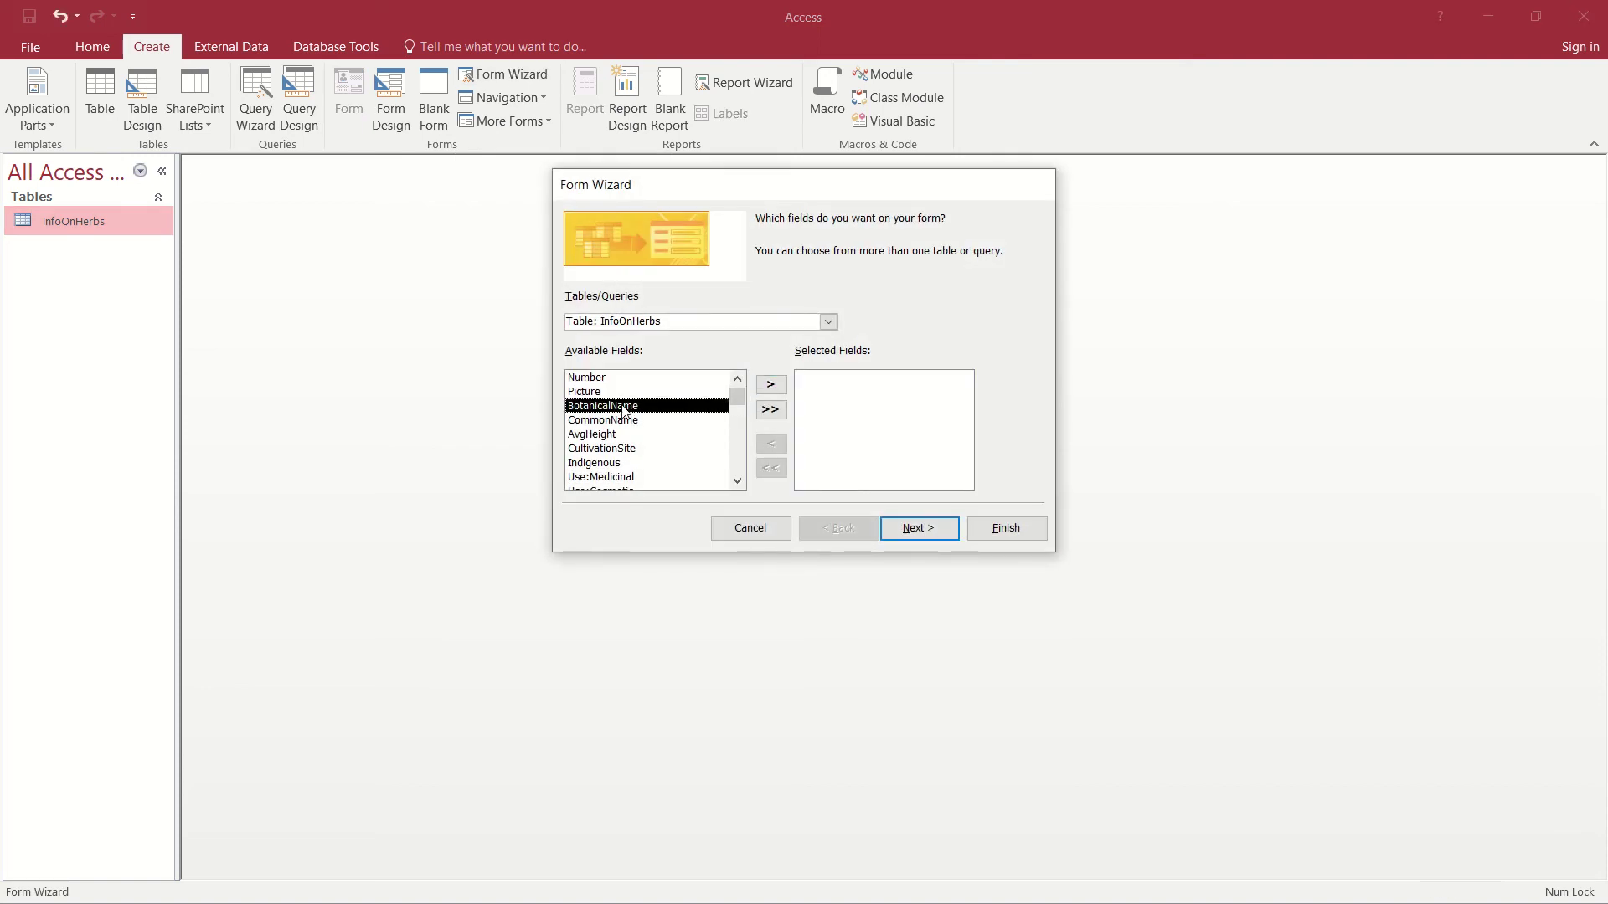
click(771, 383)
click(771, 384)
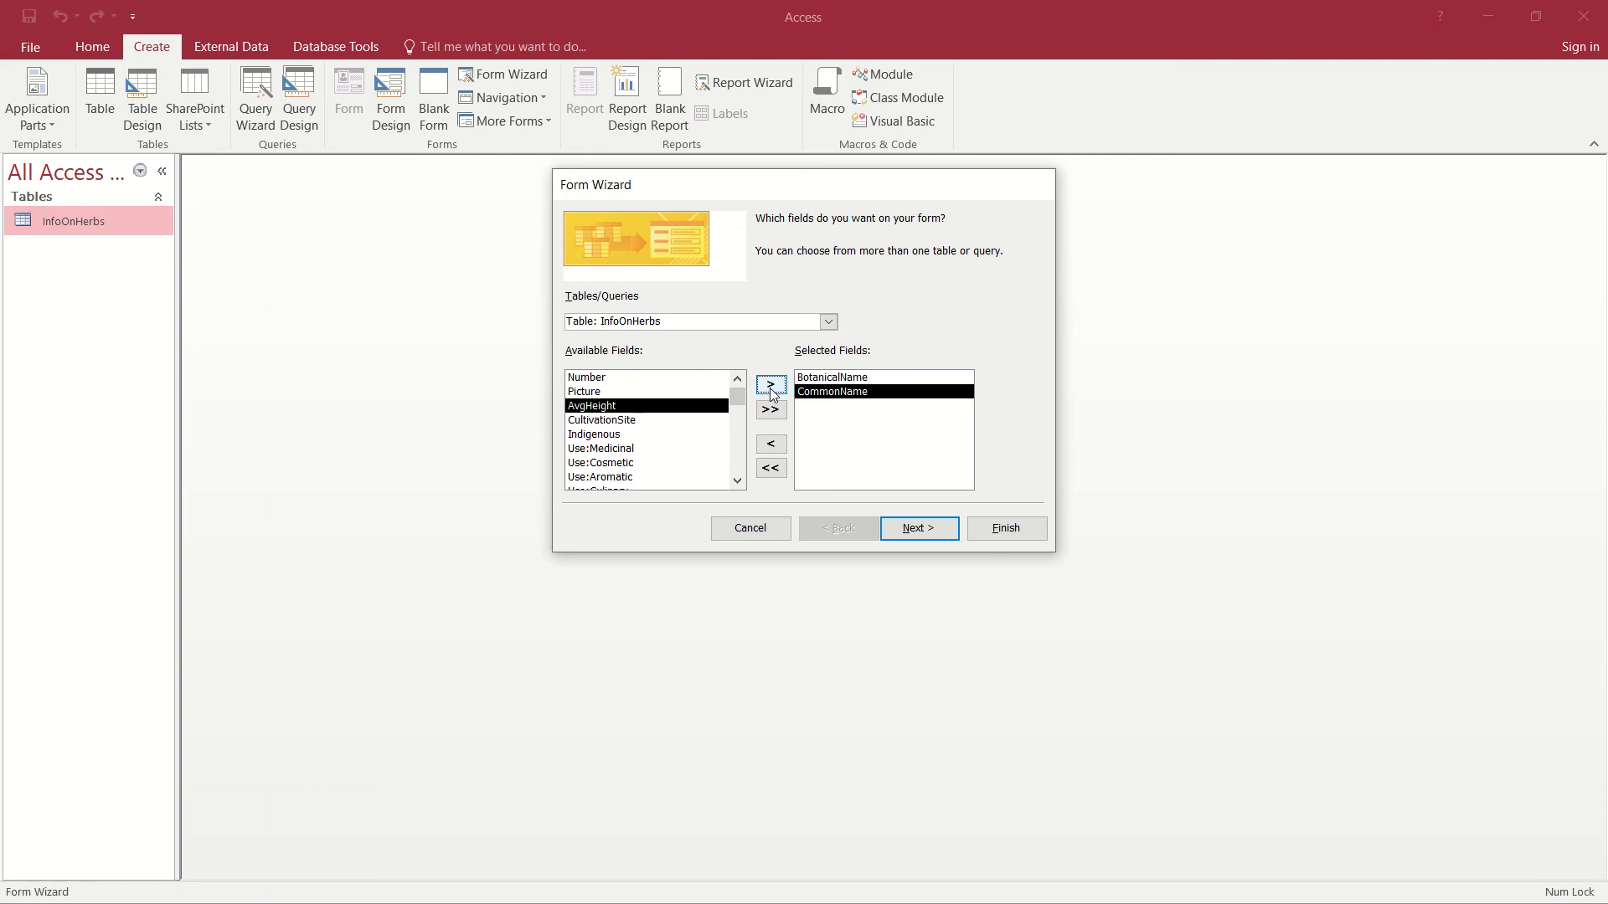
click(600, 393)
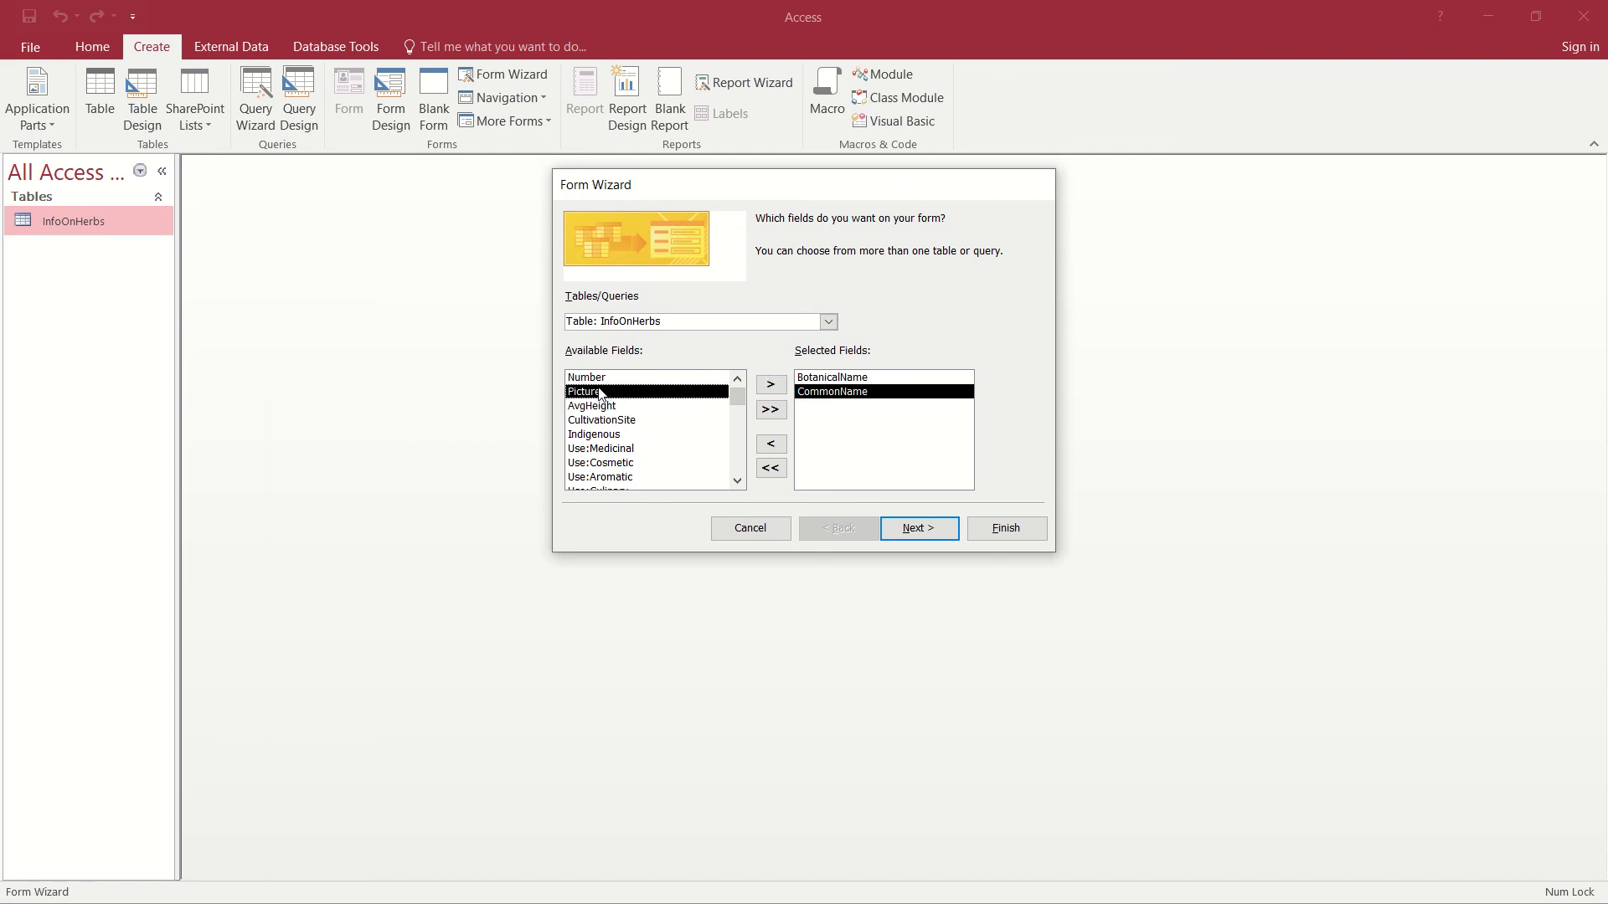
click(771, 383)
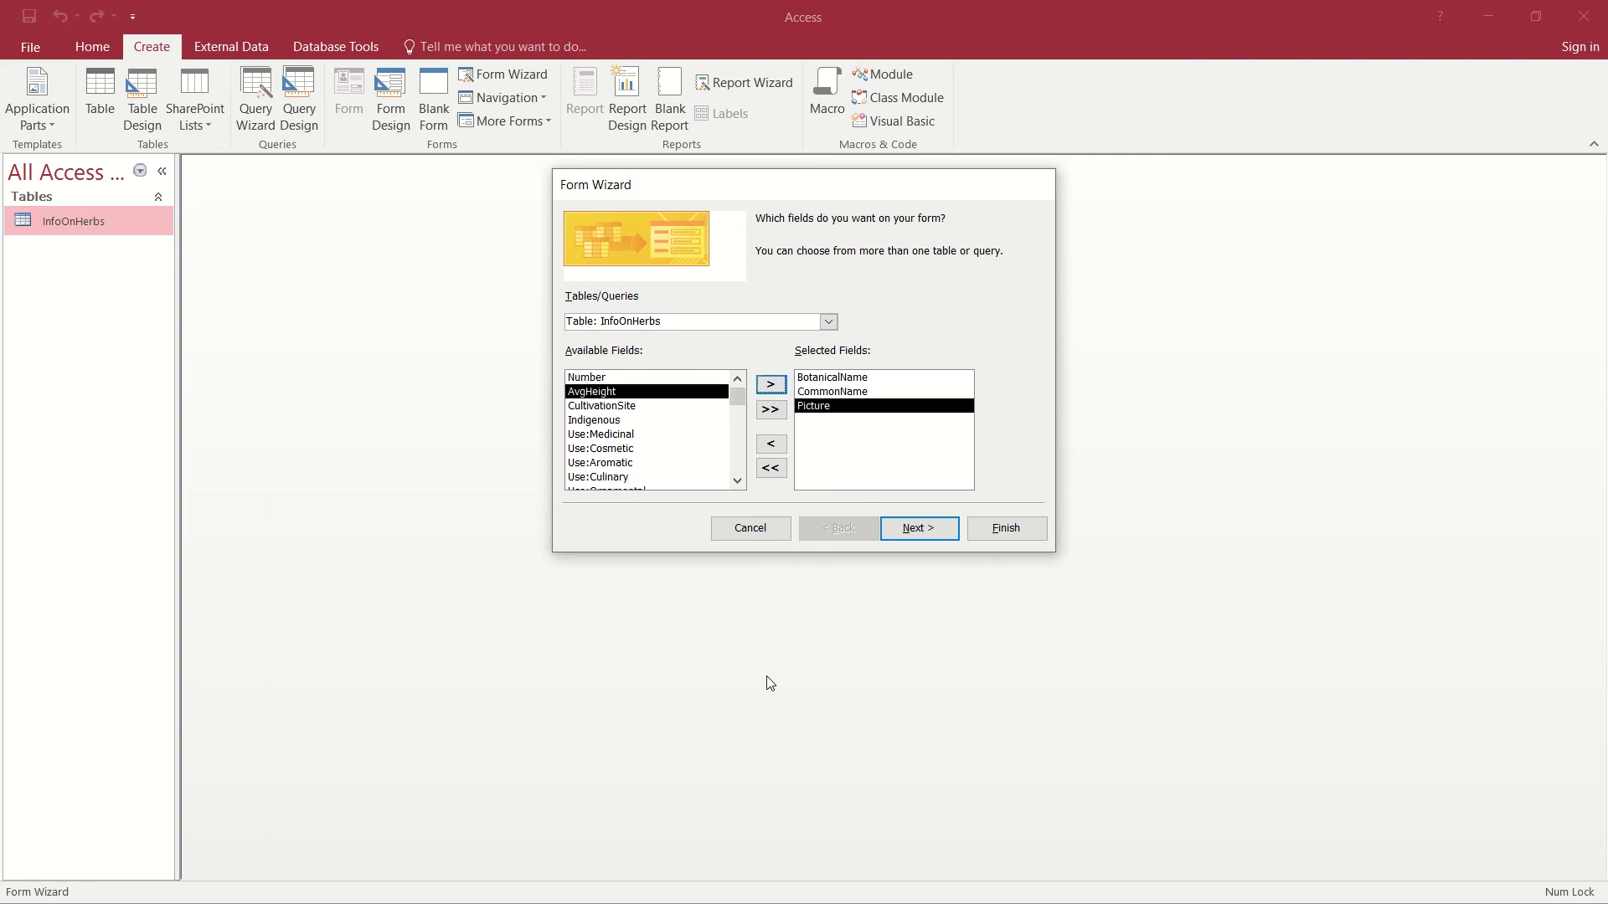
click(927, 529)
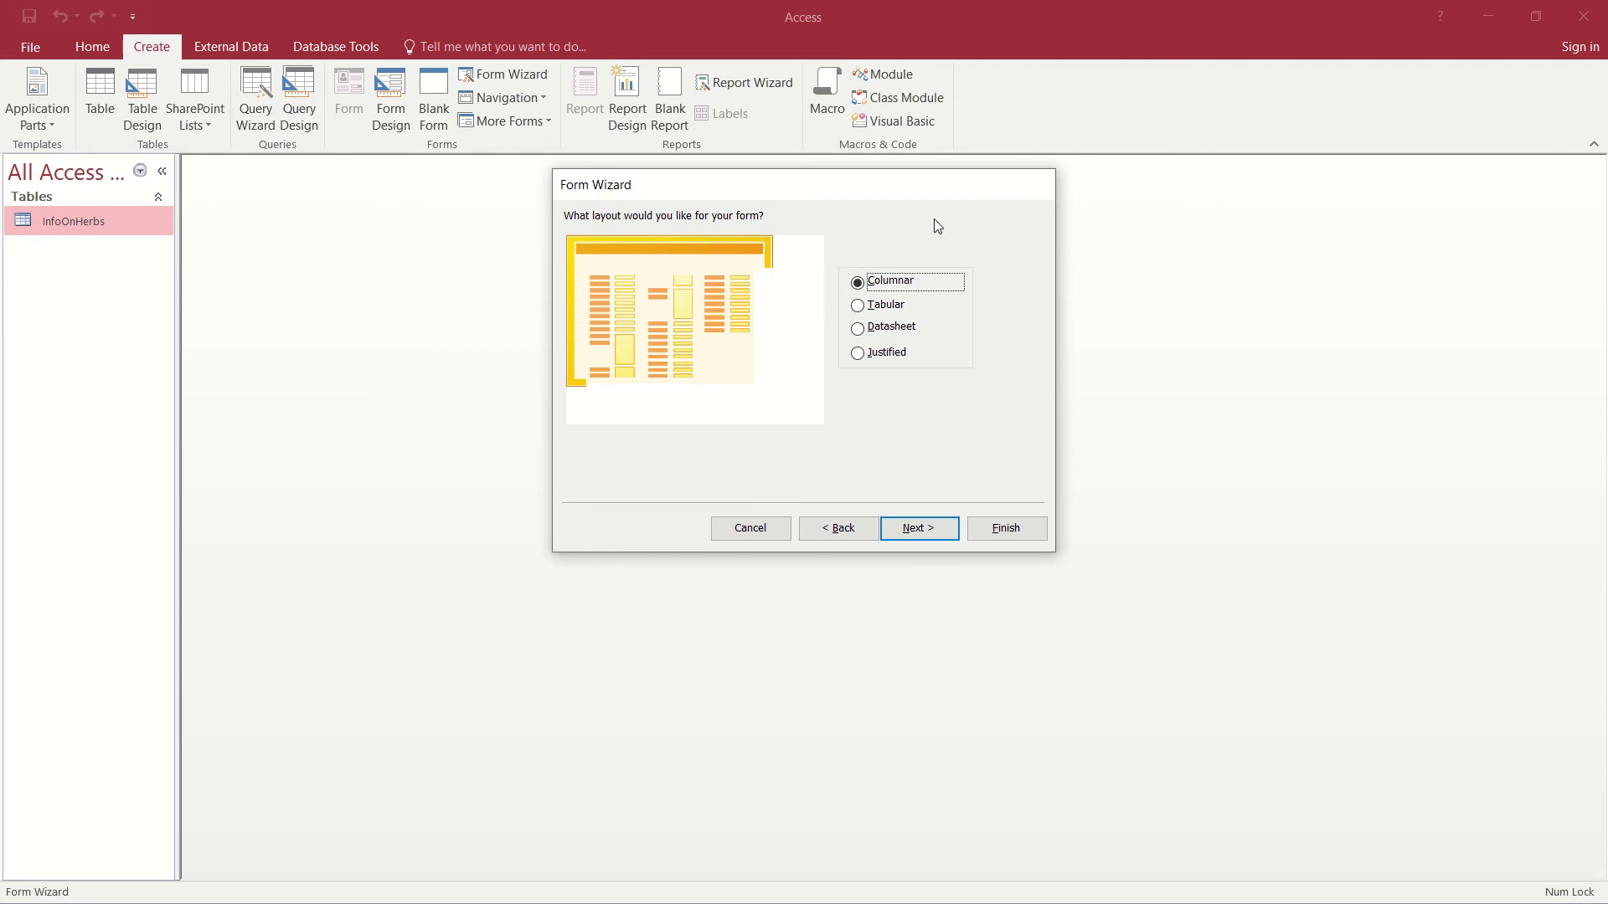
click(913, 536)
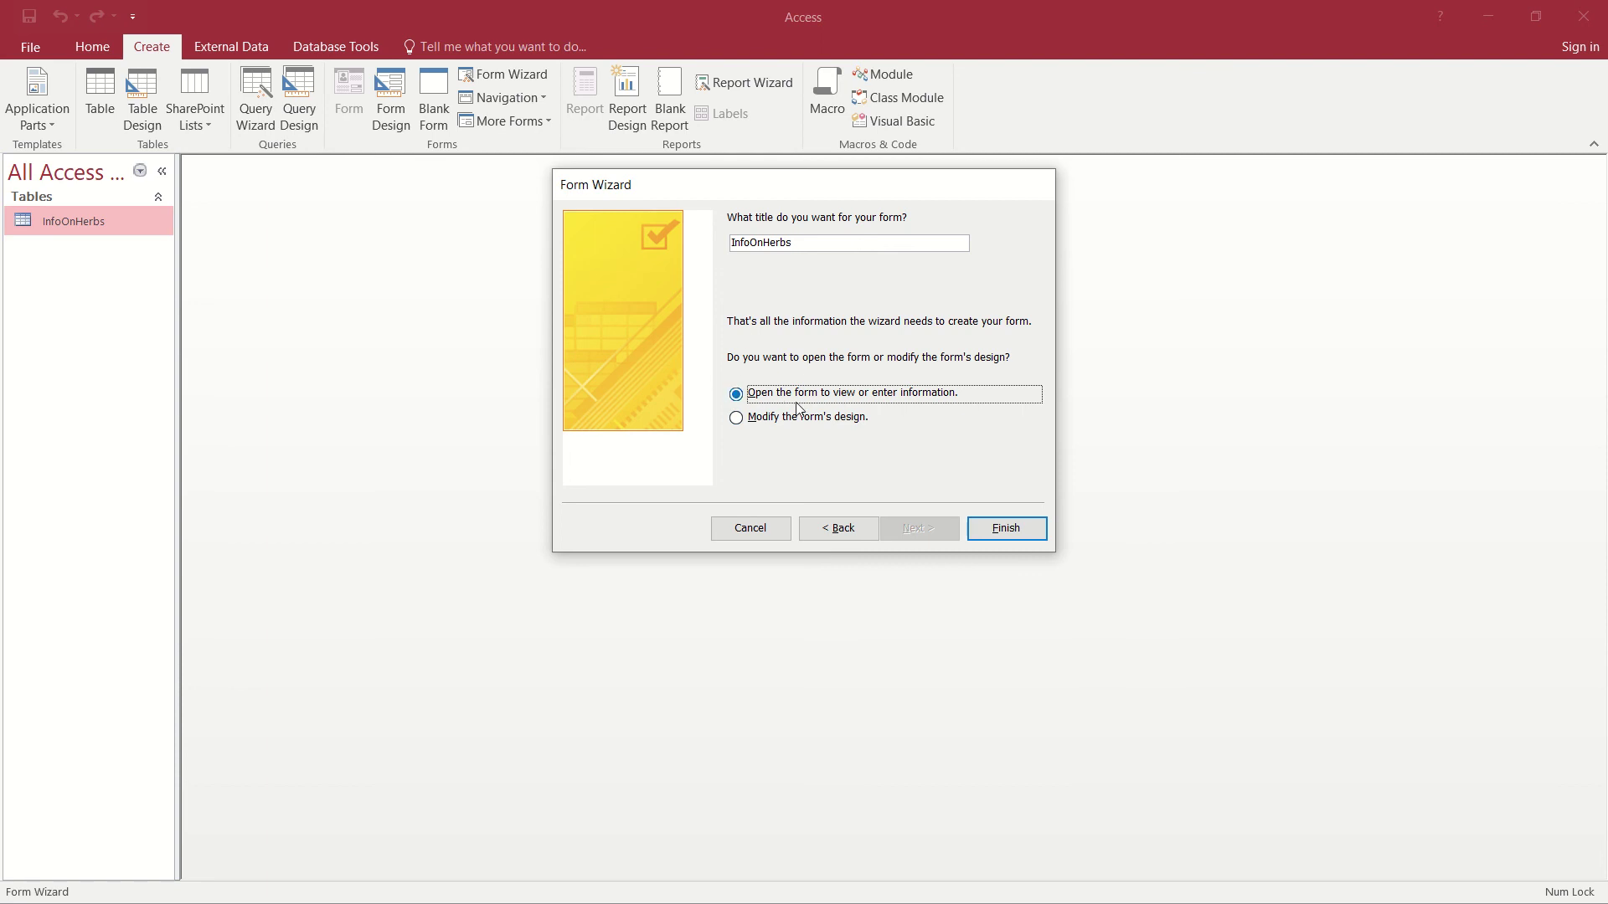
click(1005, 528)
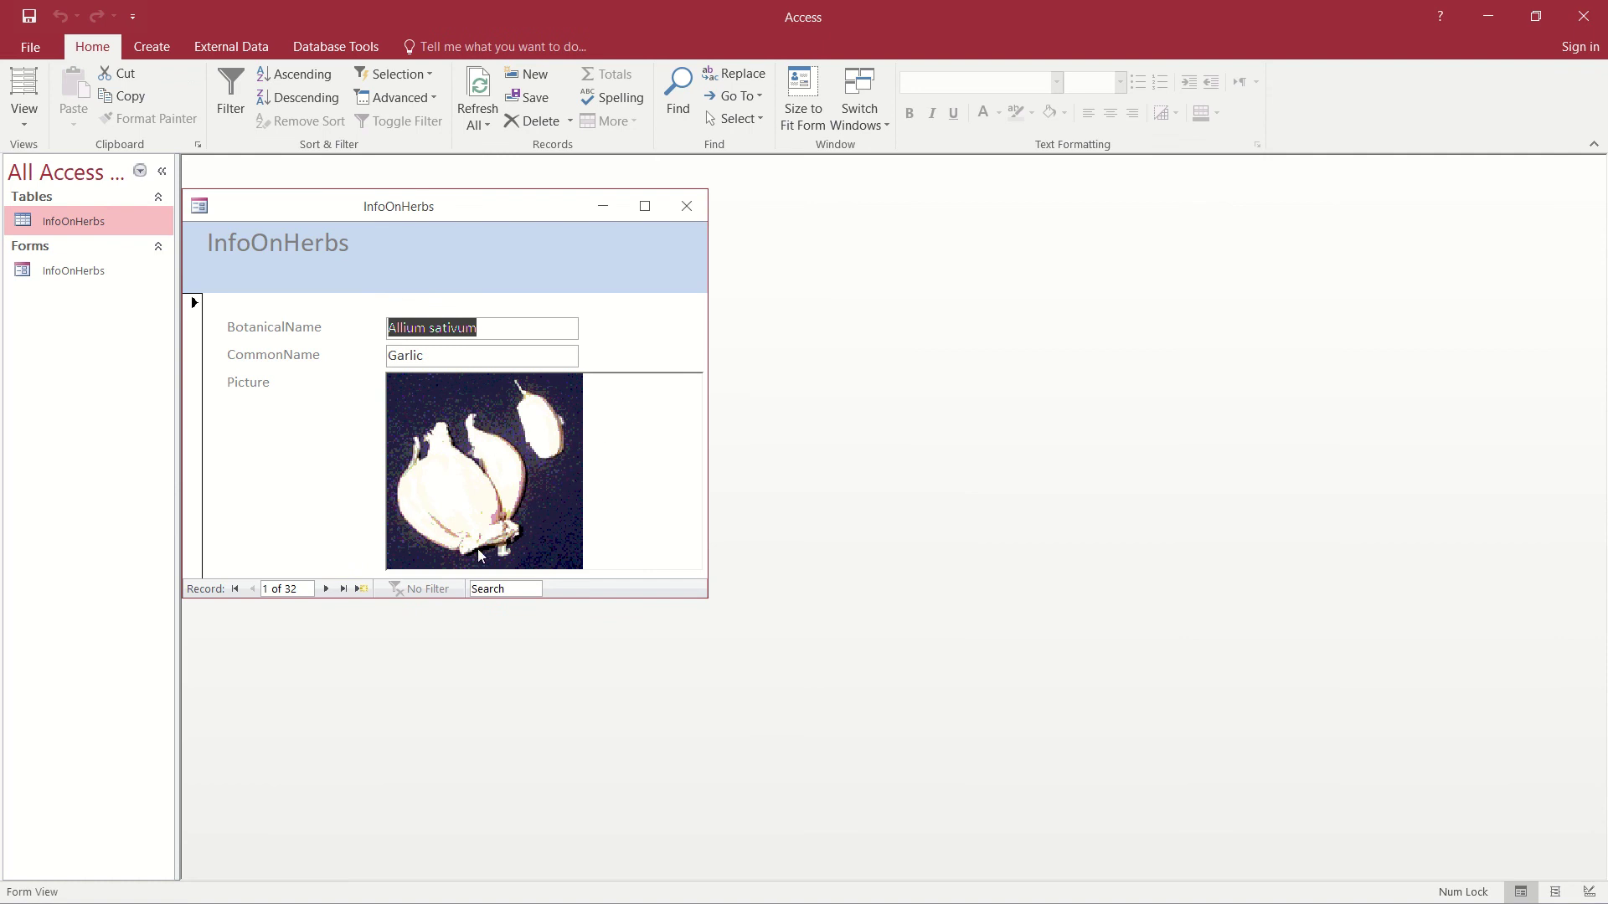
Maximize the InfoOnHerbs form, view Aloe ferox, then go back to record 1, Garlic.
click(641, 204)
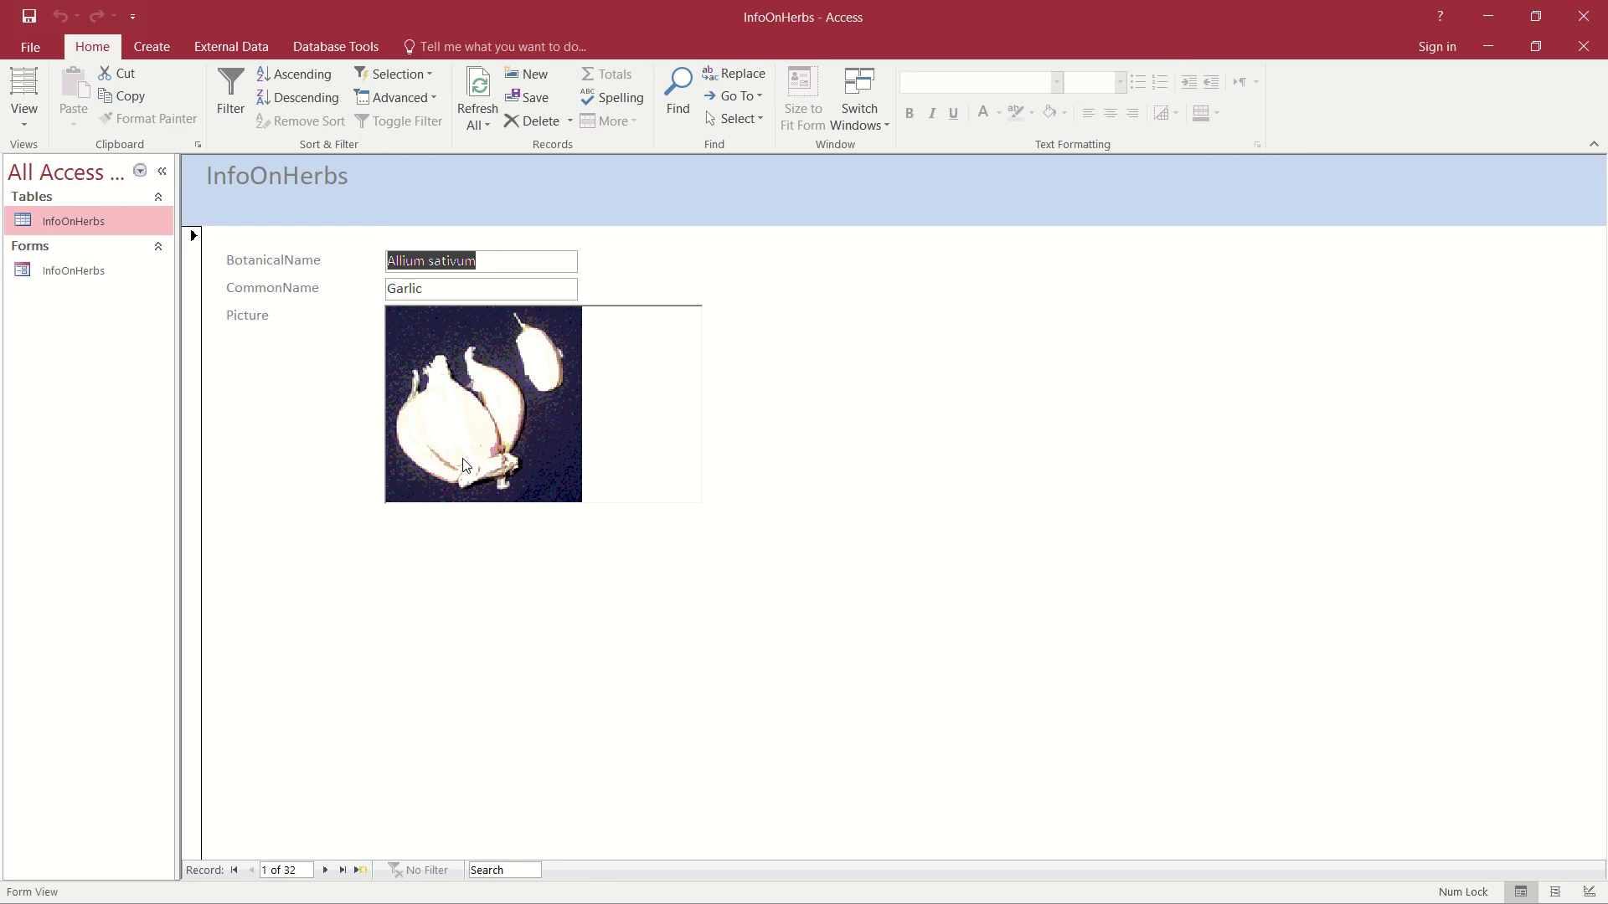
click(327, 870)
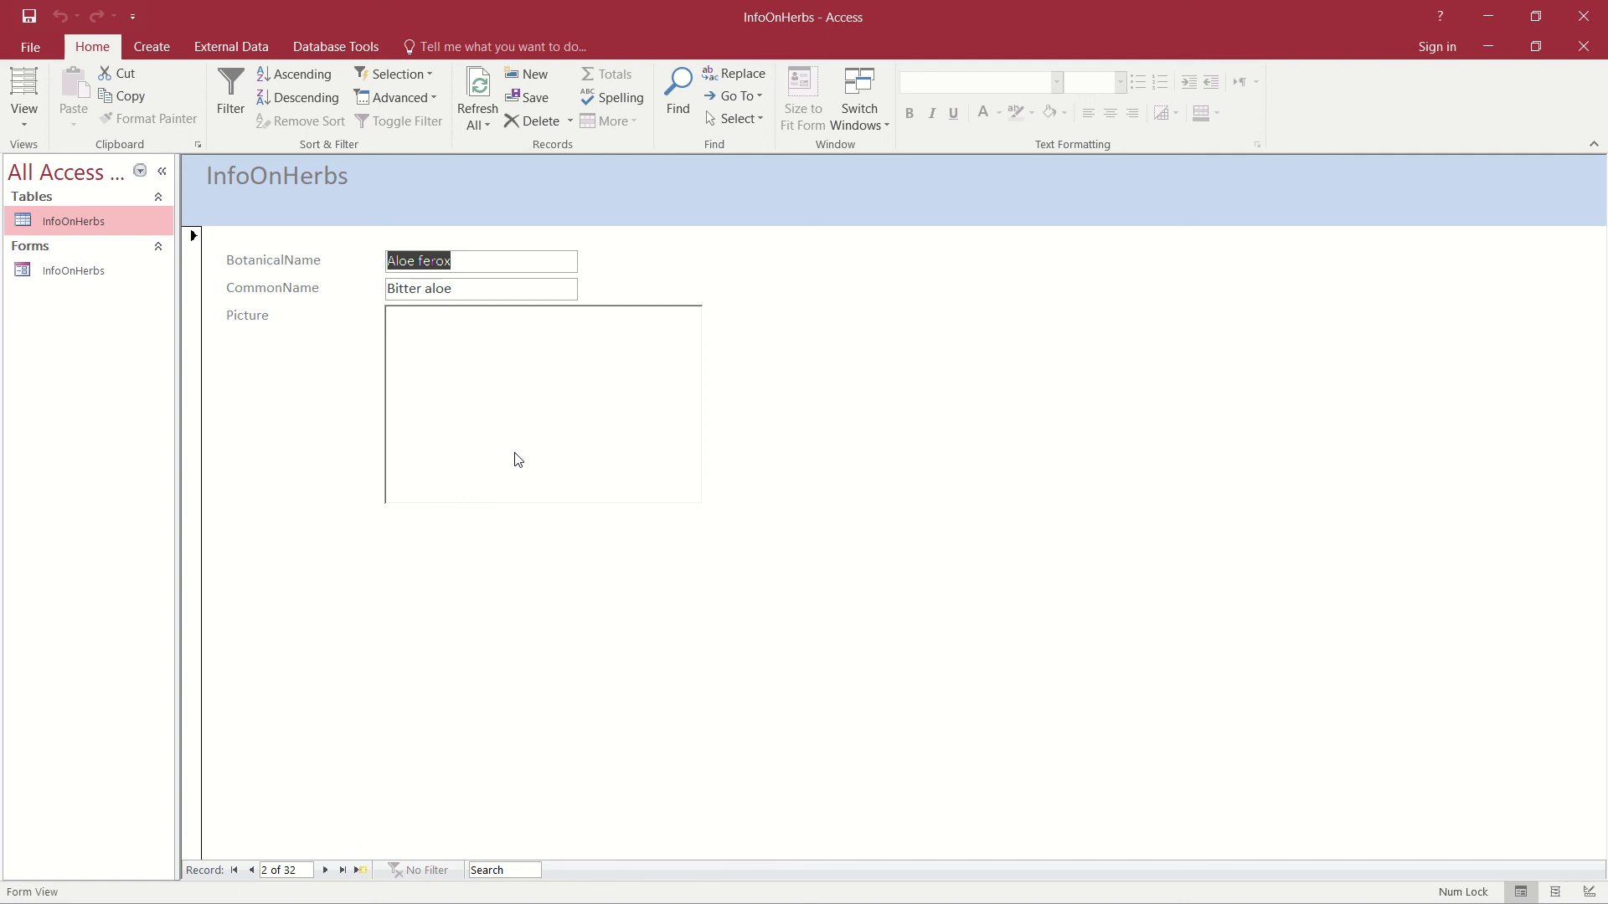
click(251, 870)
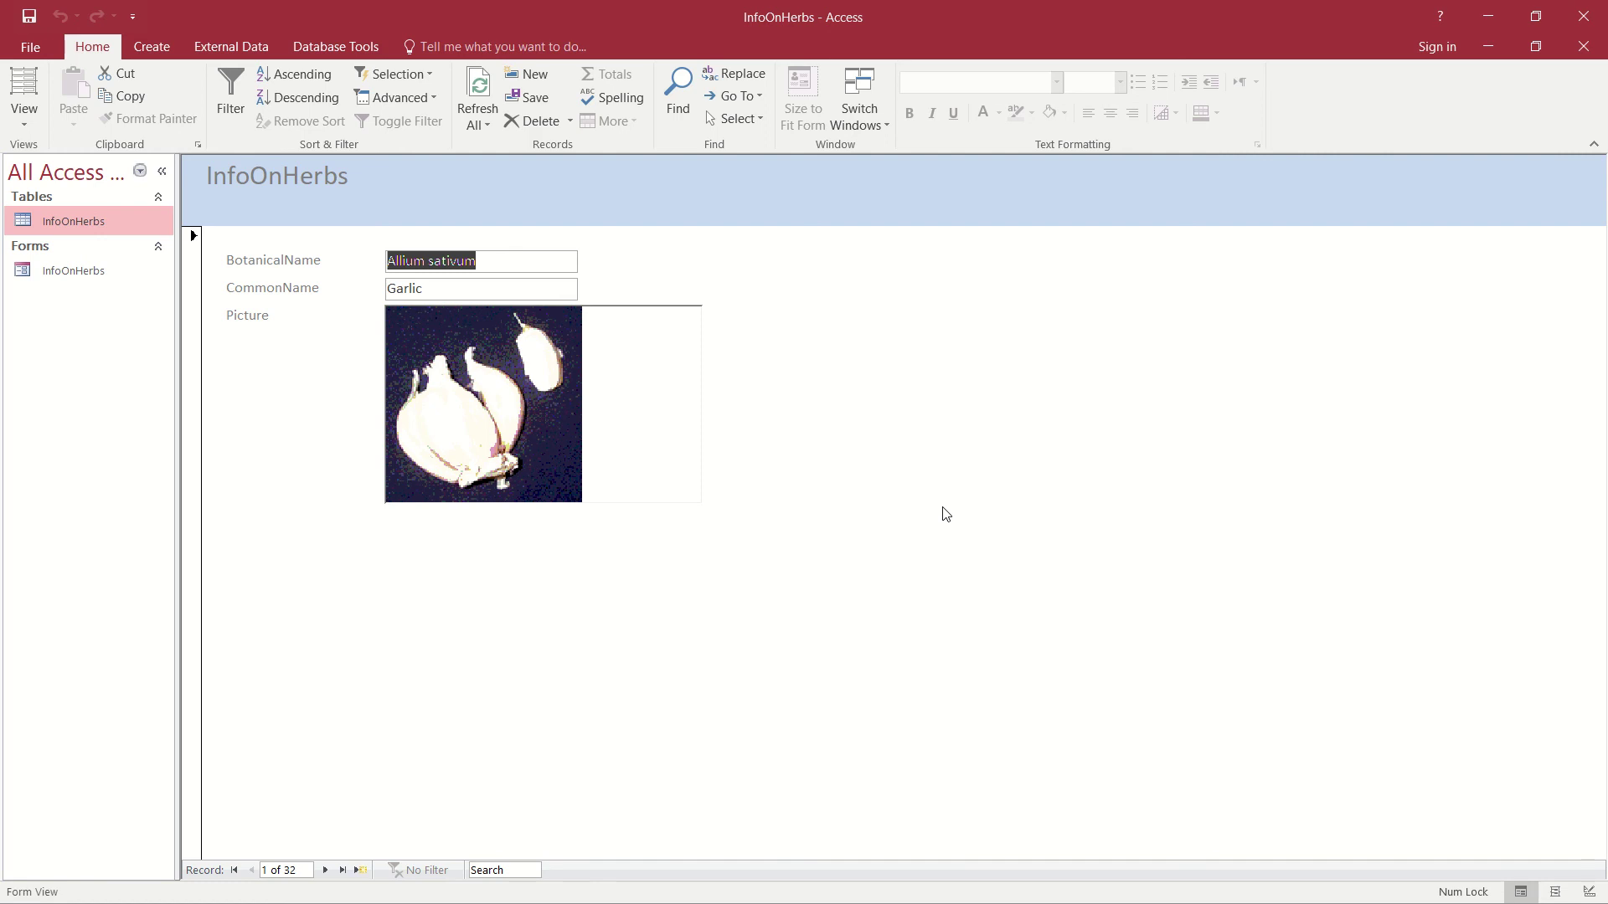
mouse_move(609, 4)
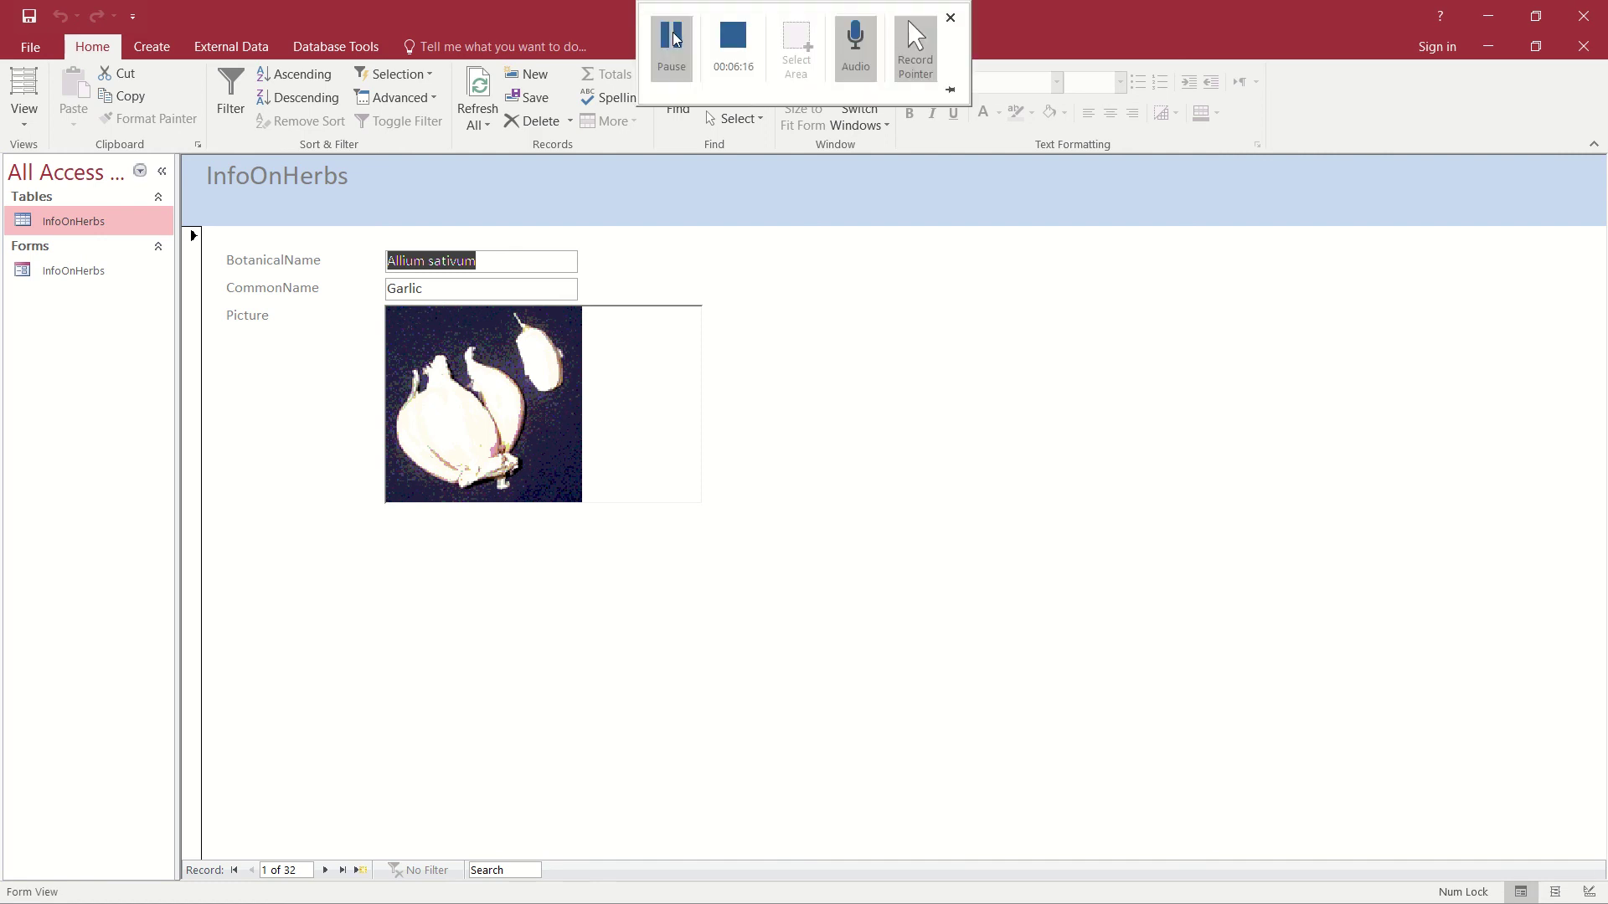